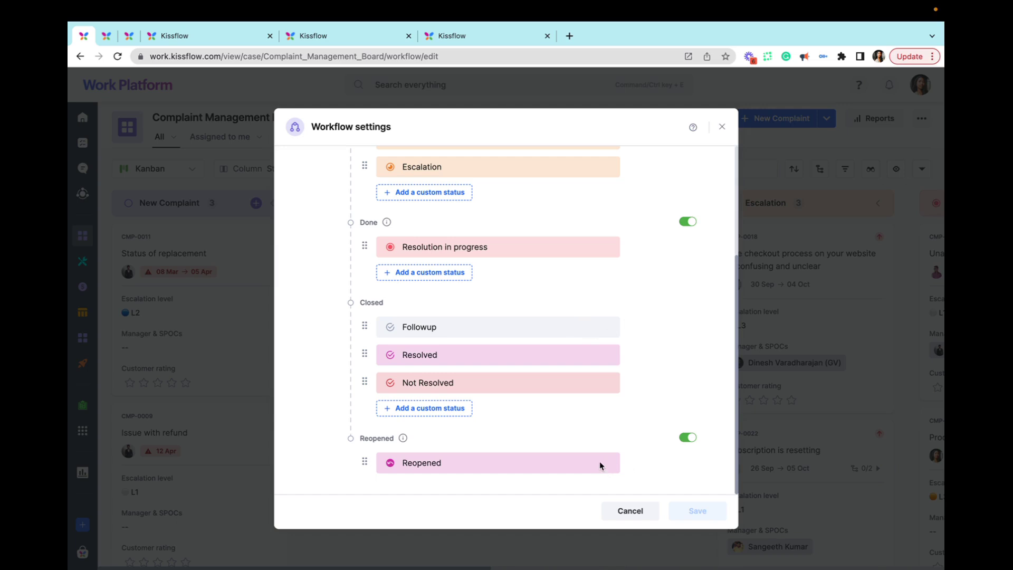
- Leave the workflow settings without saving and review the board's form configuration from Customer Details through Feedback & Analysis
left_click(630, 511)
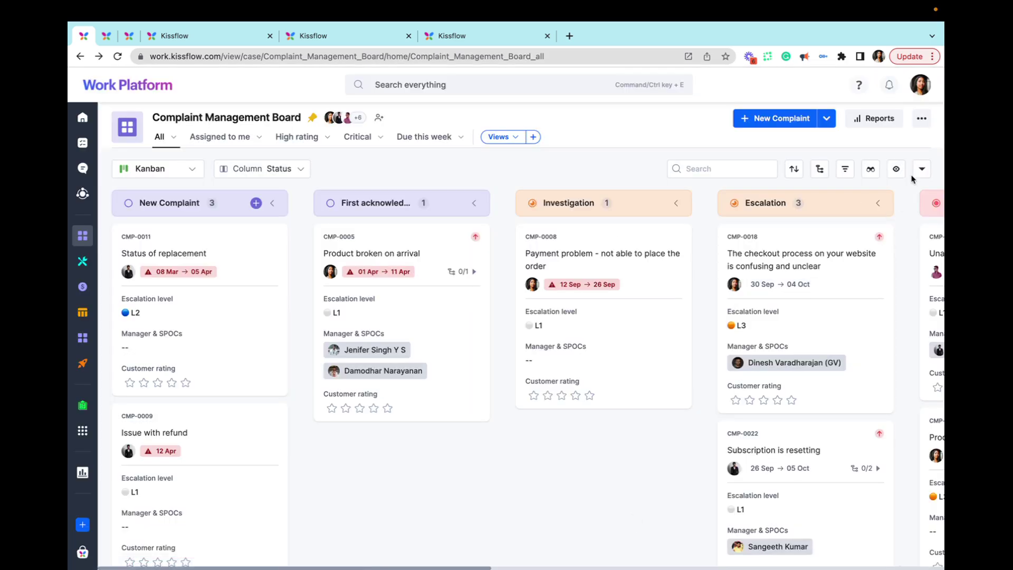
left_click(922, 118)
left_click(880, 225)
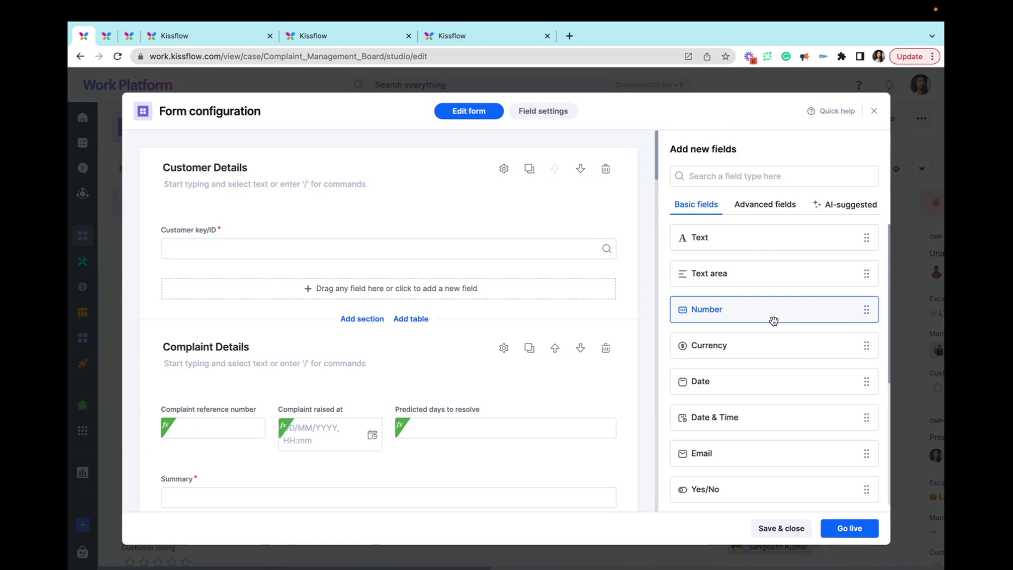
scroll(432, 272, "down", 5)
scroll(431, 271, "down", 10)
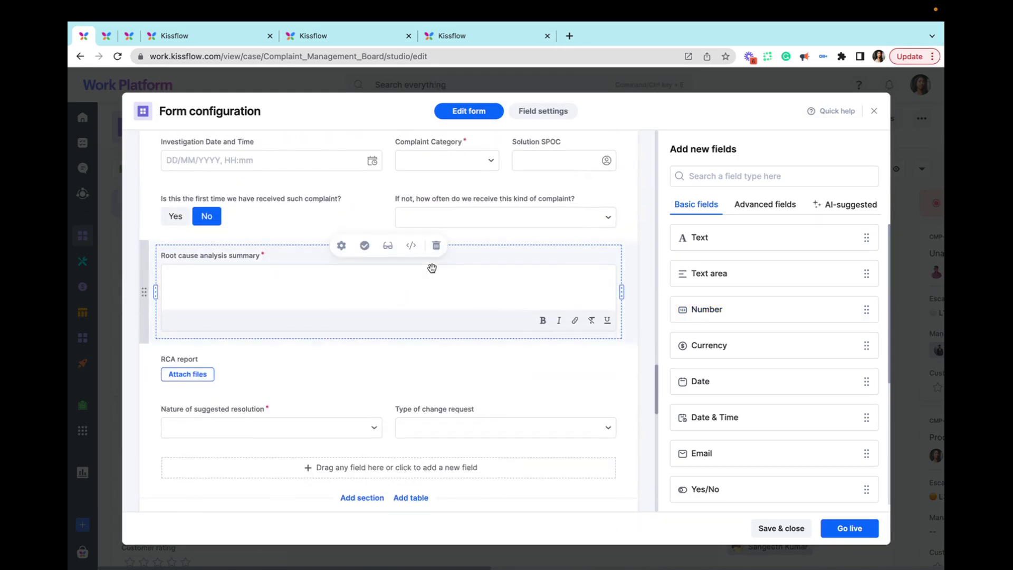
scroll(432, 268, "down", 10)
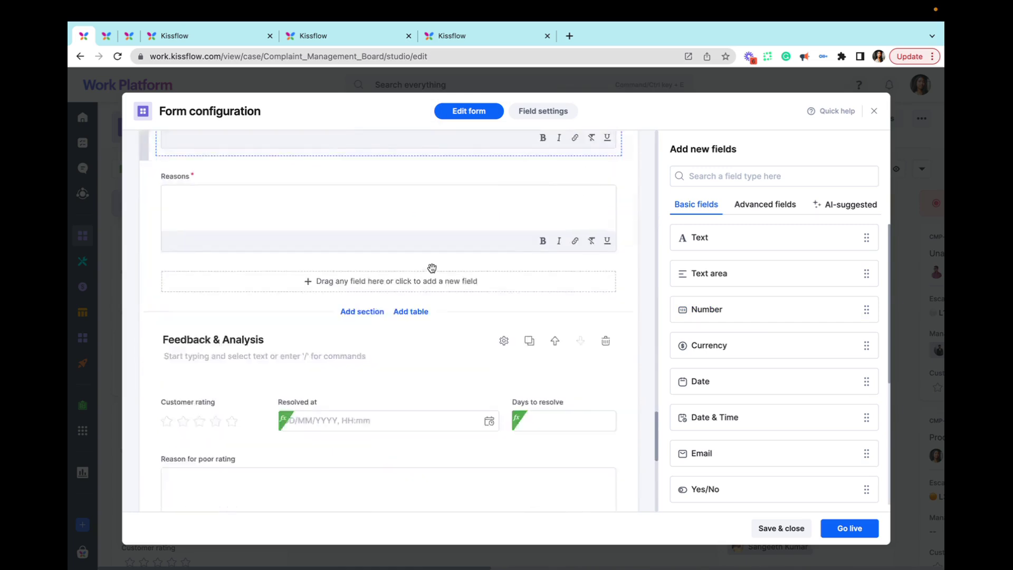
scroll(432, 268, "up", 2)
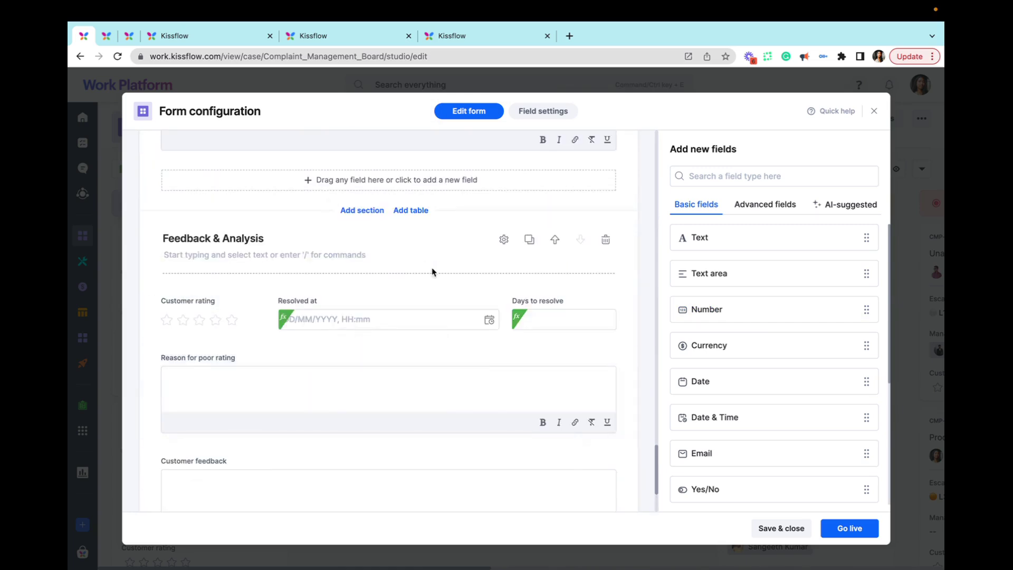
scroll(432, 272, "up", 15)
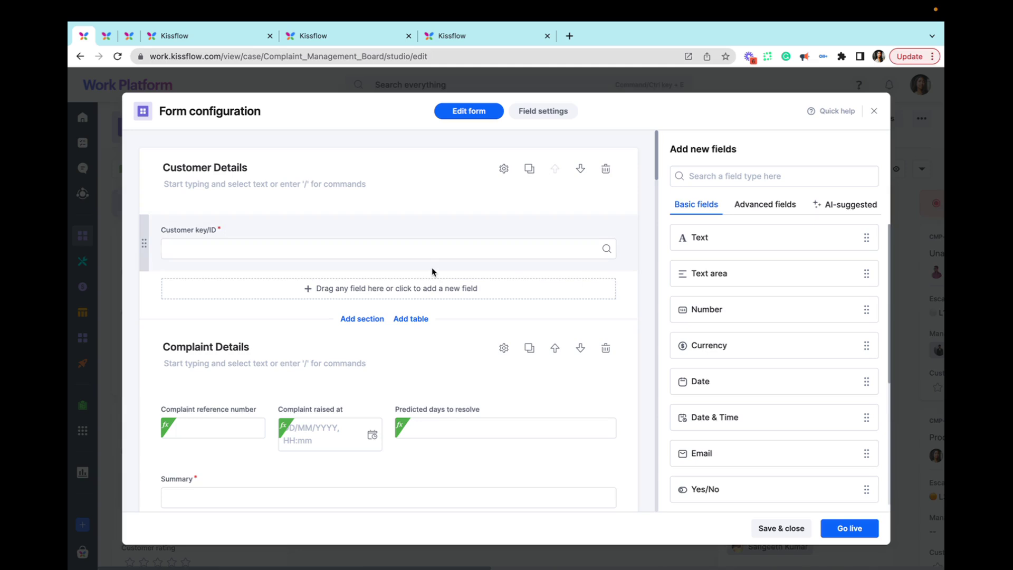
- Inspect the field properties of Customer key/ID, Complaint reference number, Complaint raised at and Predicted days to resolve
left_click(431, 248)
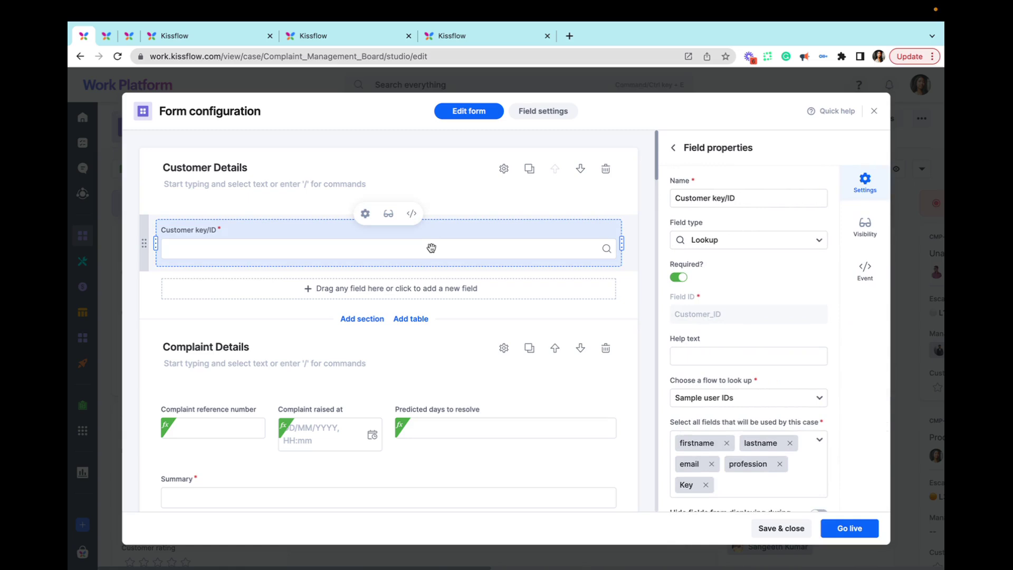
scroll(431, 248, "down", 3)
left_click(227, 299)
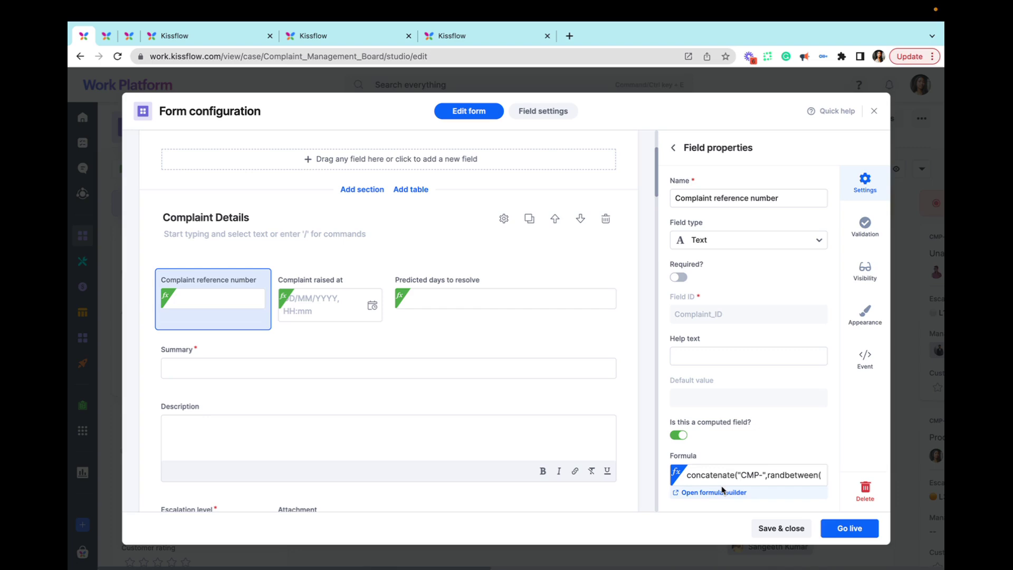
left_click(339, 315)
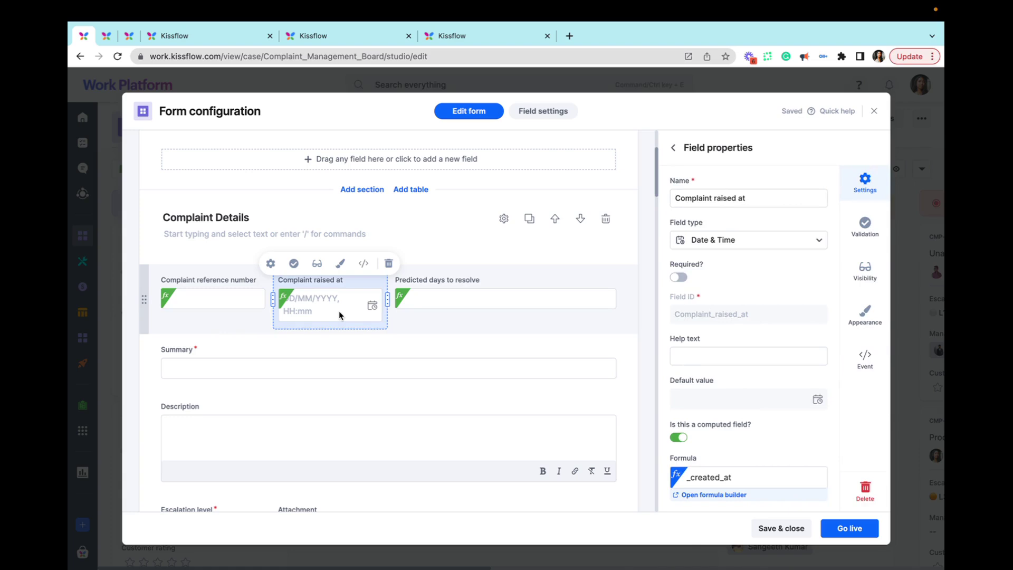
left_click(403, 302)
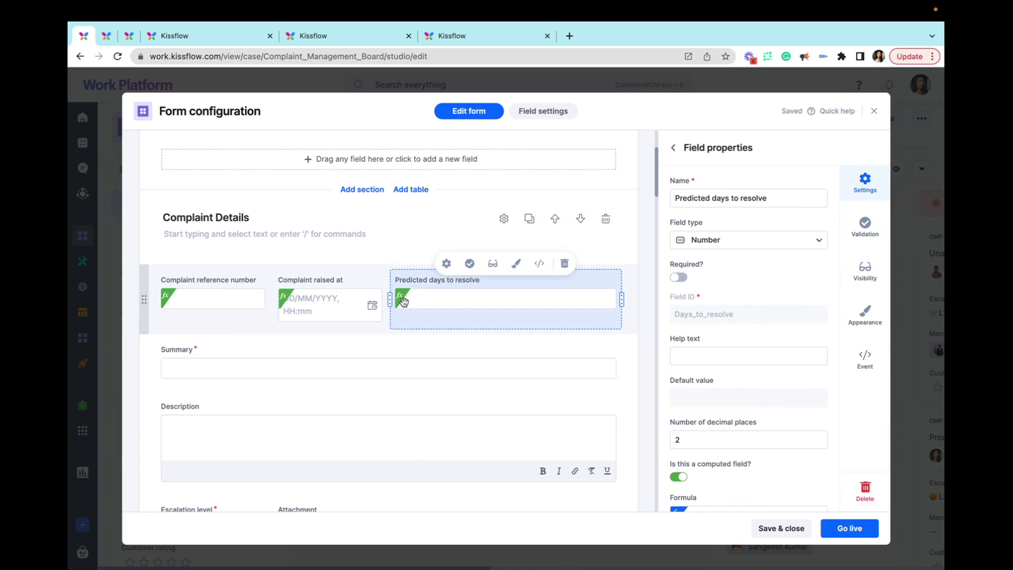
- Inspect the Summary field's properties and look over the remaining Complaint Details fields down to Reason to reopen
scroll(404, 302, "down", 1)
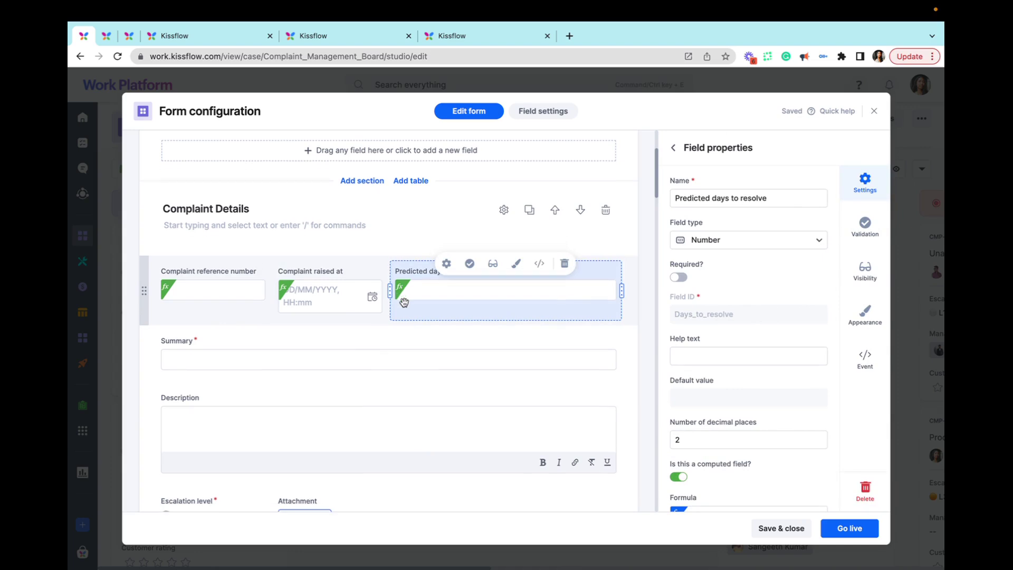
scroll(403, 301, "down", 1)
scroll(402, 300, "down", 2)
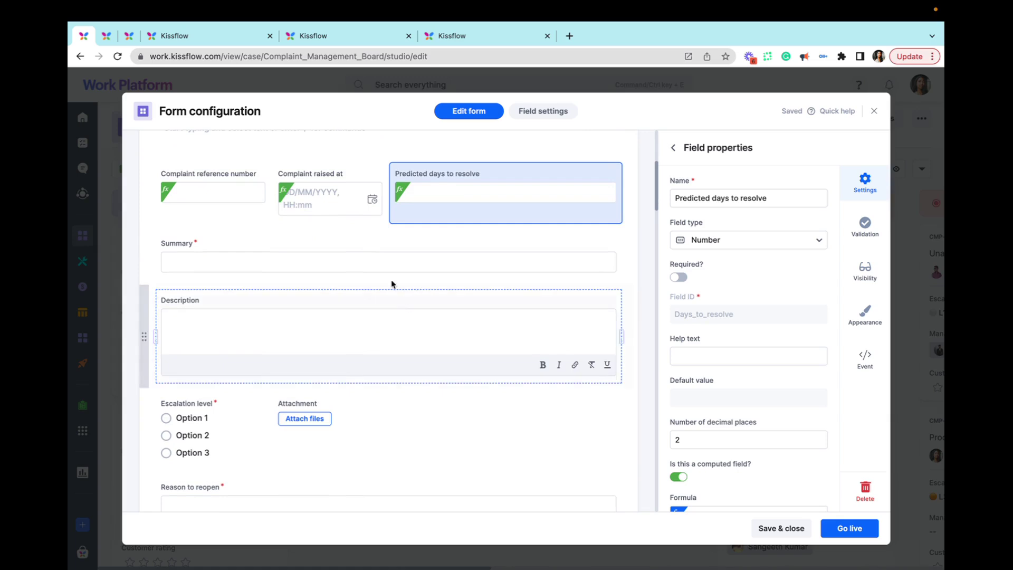
left_click(364, 254)
scroll(364, 254, "down", 3)
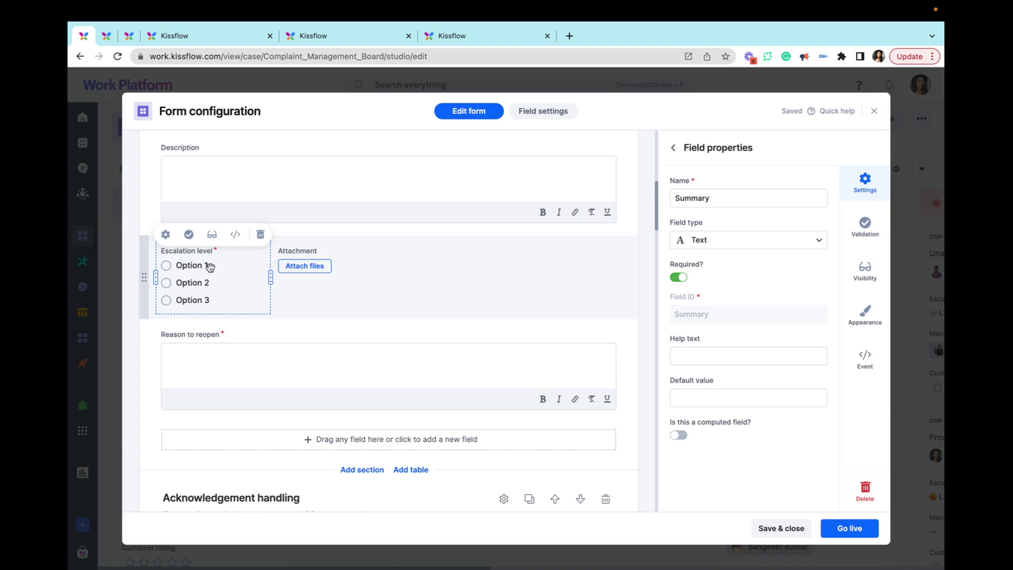
scroll(210, 266, "down", 2)
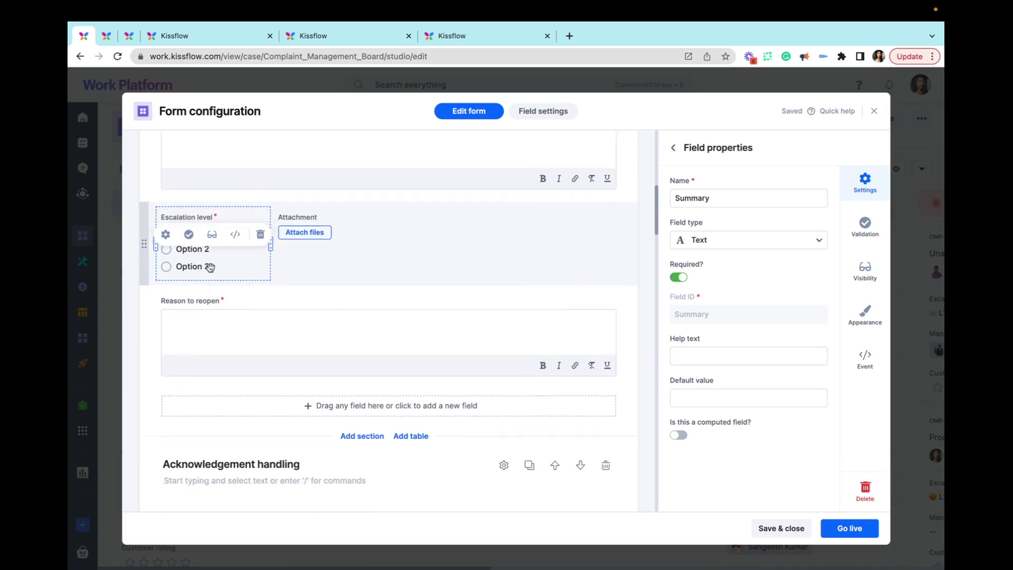
- Browse the advanced and AI-suggested field types that can be added to the form
left_click(672, 153)
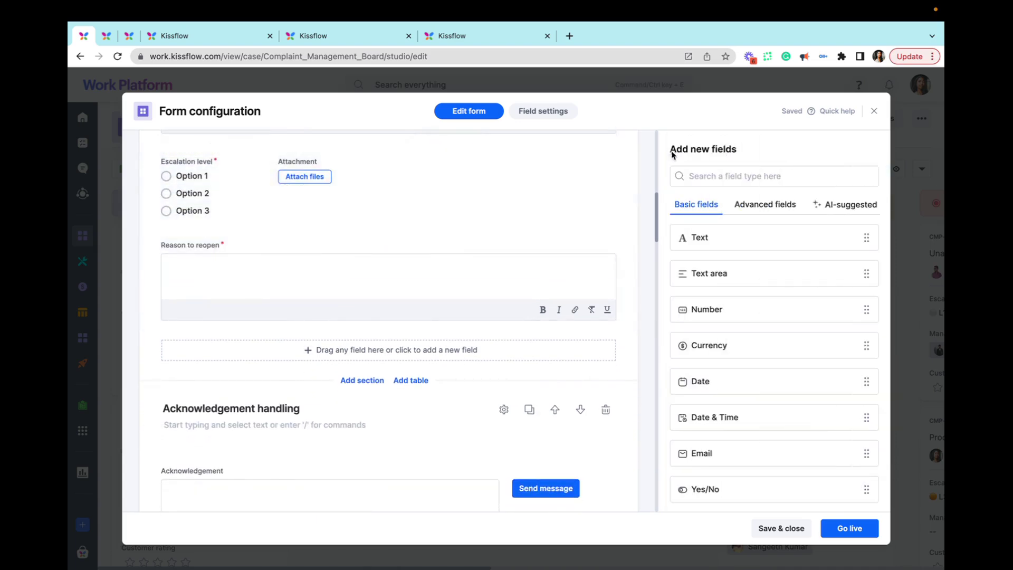
left_click(773, 204)
scroll(800, 378, "down", 3)
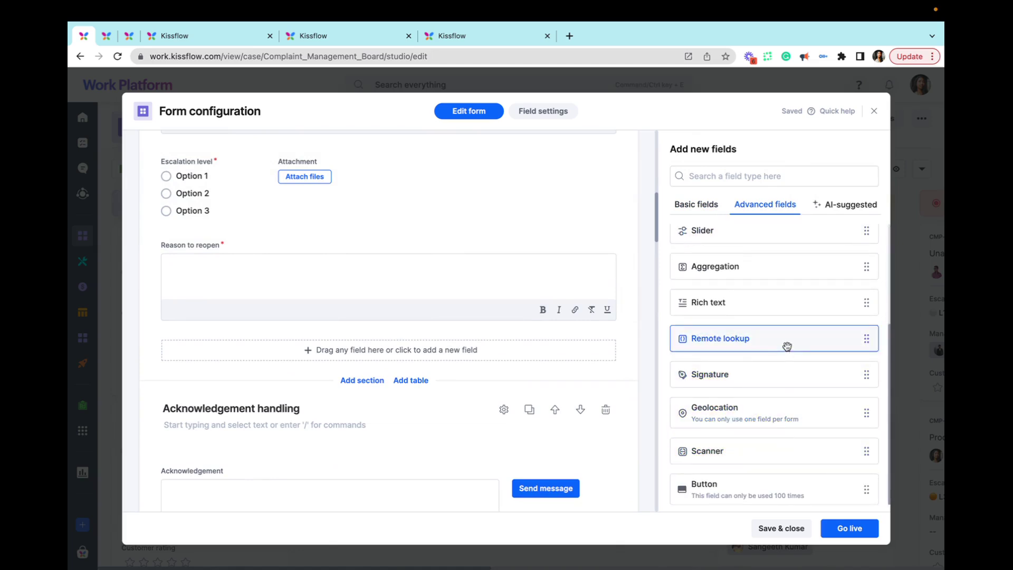
scroll(785, 346, "up", 3)
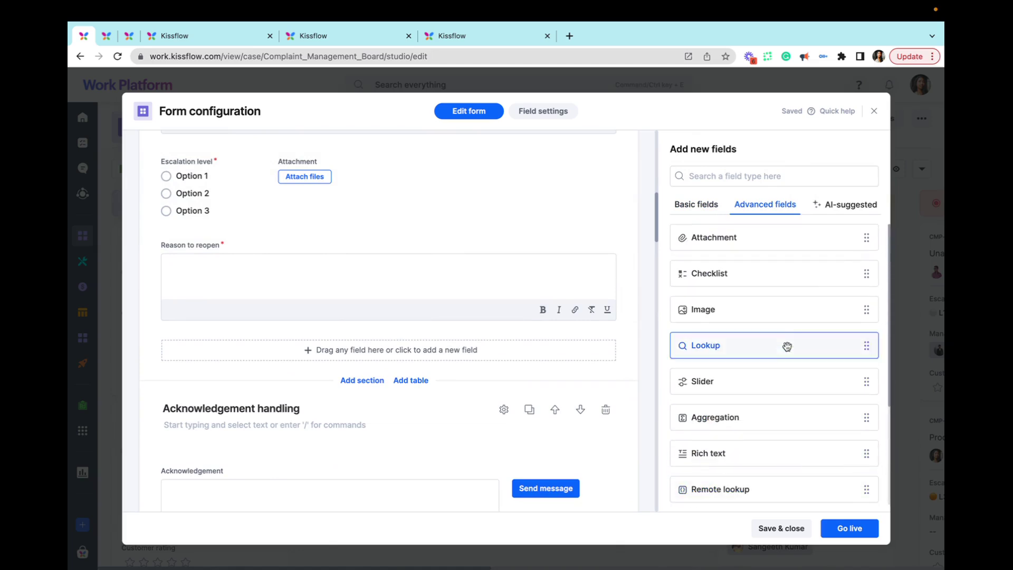
left_click(849, 206)
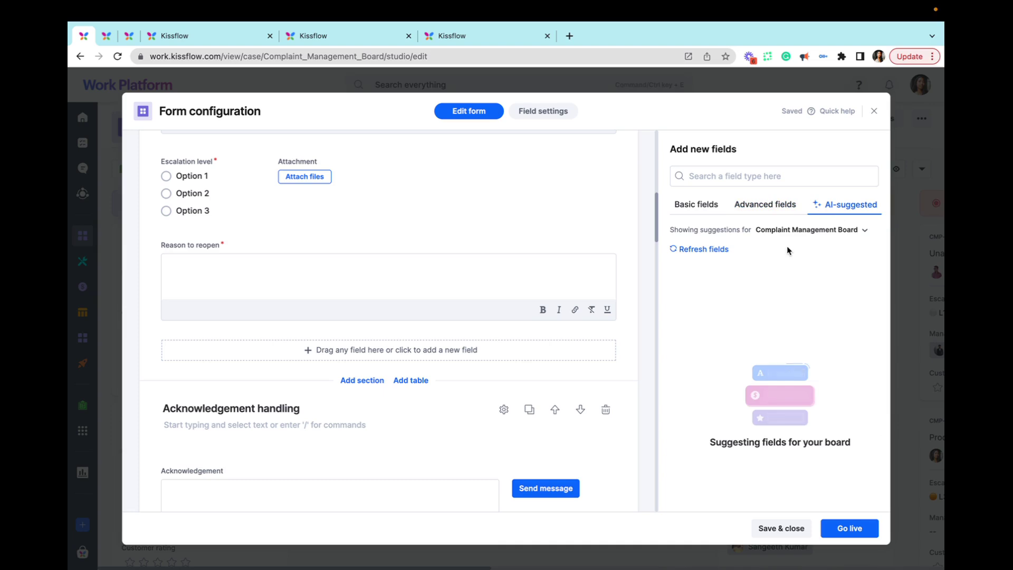
left_click(753, 203)
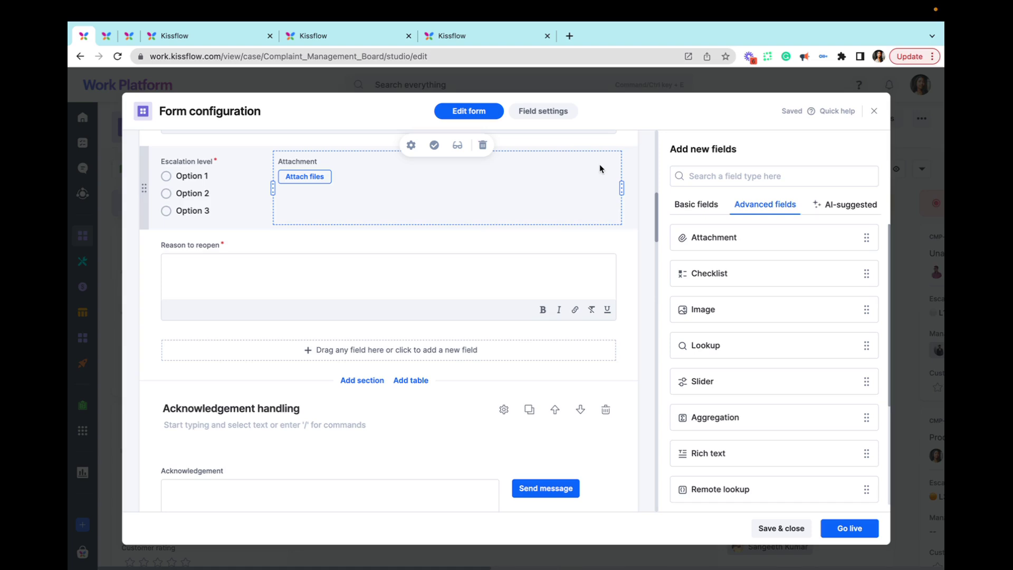
- Inspect the Escalation level field's list and default selection, and view the message fields under Escalations details
left_click(224, 185)
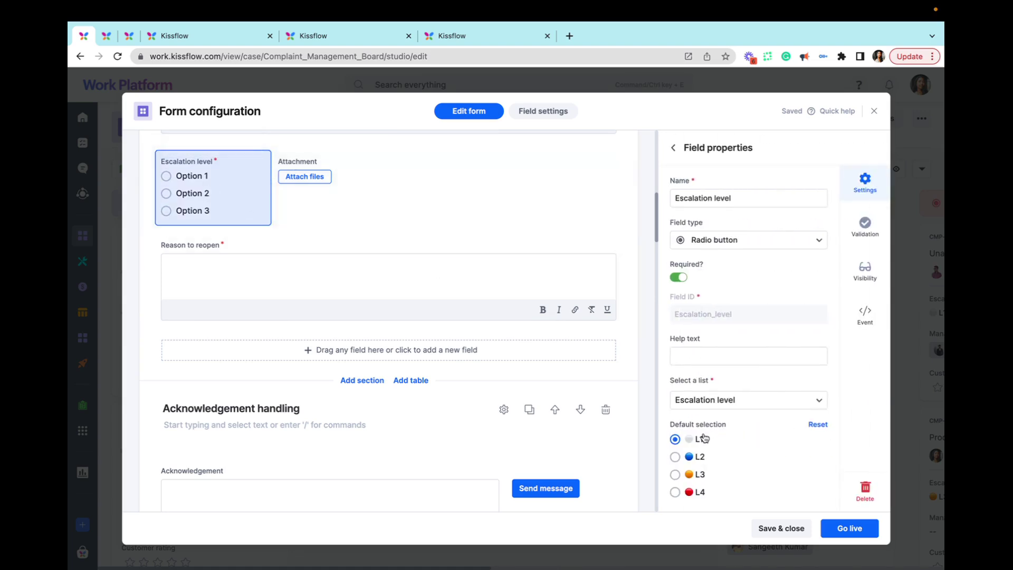
scroll(430, 393, "down", 10)
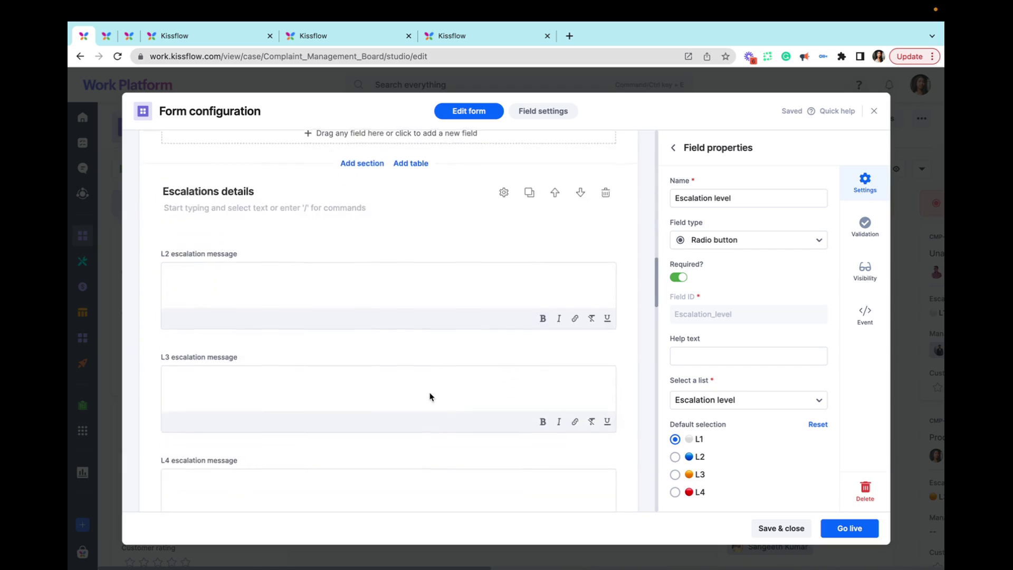
scroll(429, 393, "down", 1)
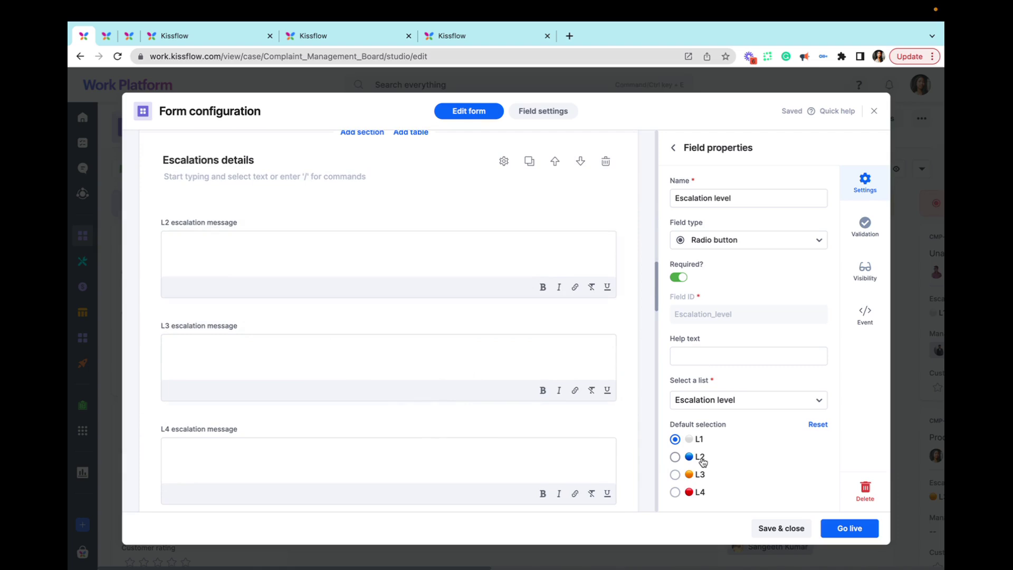
- Examine the L2 escalation message field's visibility rule and its condition details, then close the condition
left_click(562, 247)
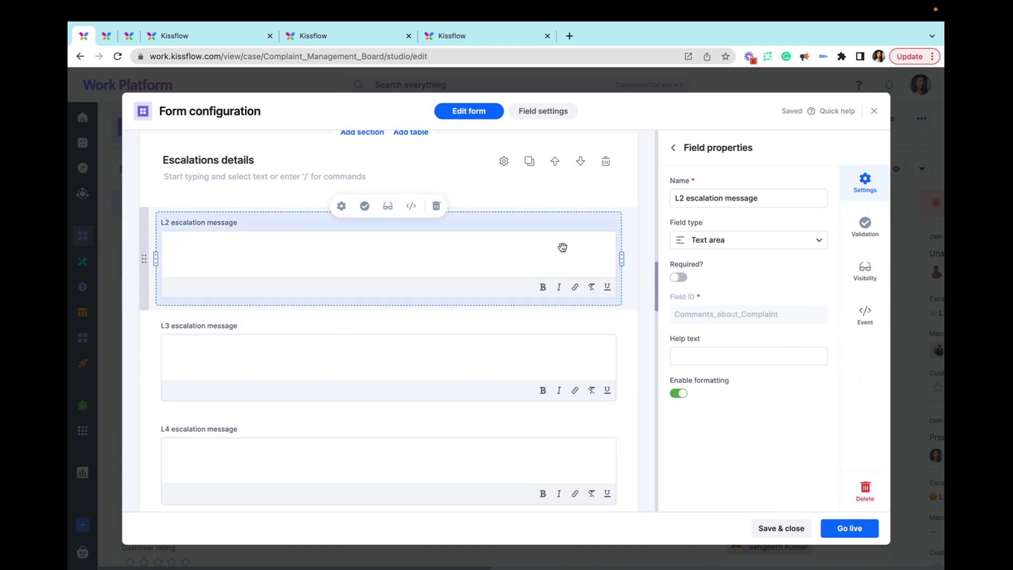
left_click(872, 276)
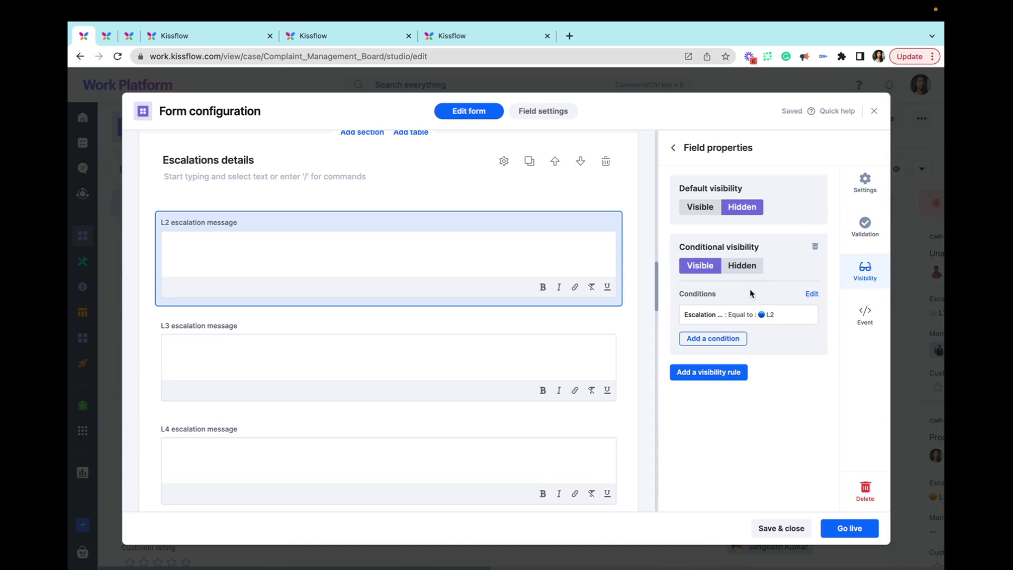
left_click(732, 314)
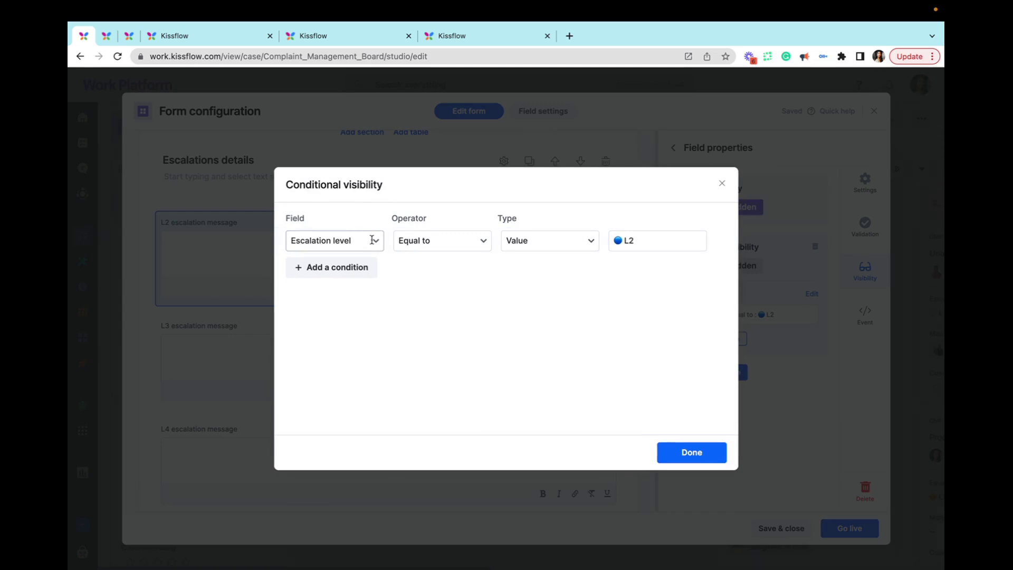
left_click(681, 454)
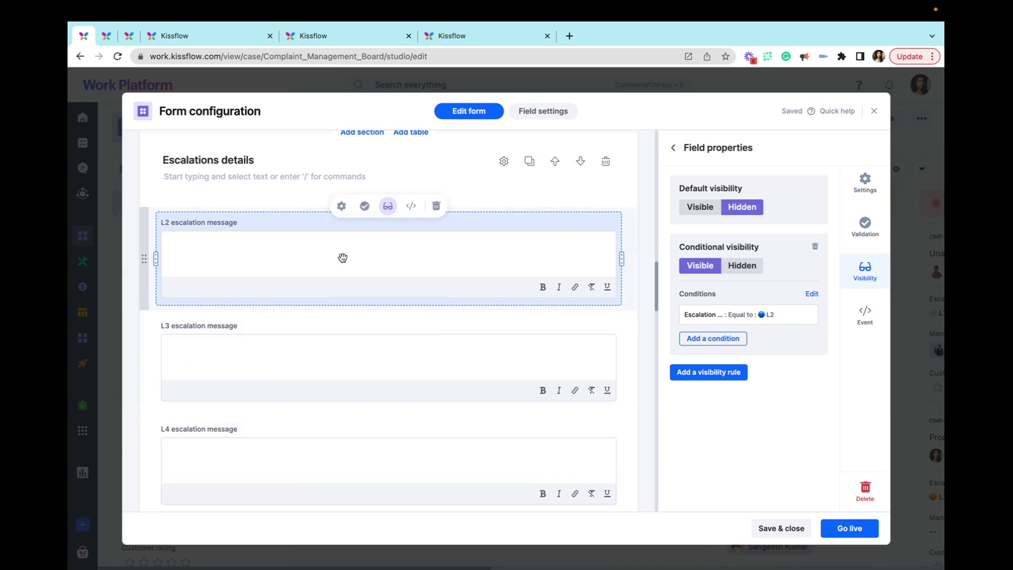
- Review the Complaint Details section's global visibility per workflow status in the field settings and save it
scroll(342, 258, "up", 15)
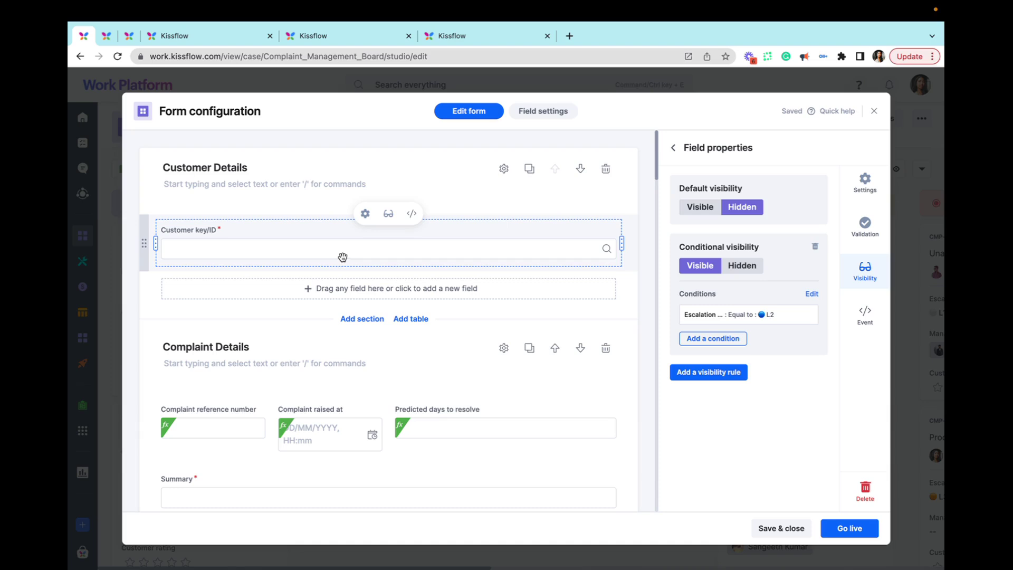
left_click(536, 110)
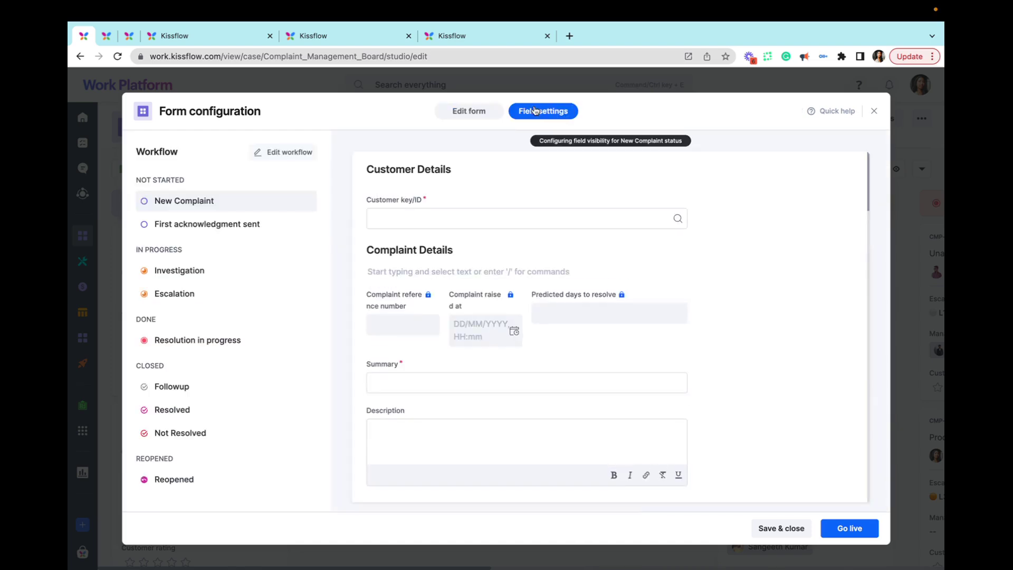
scroll(717, 232, "down", 1)
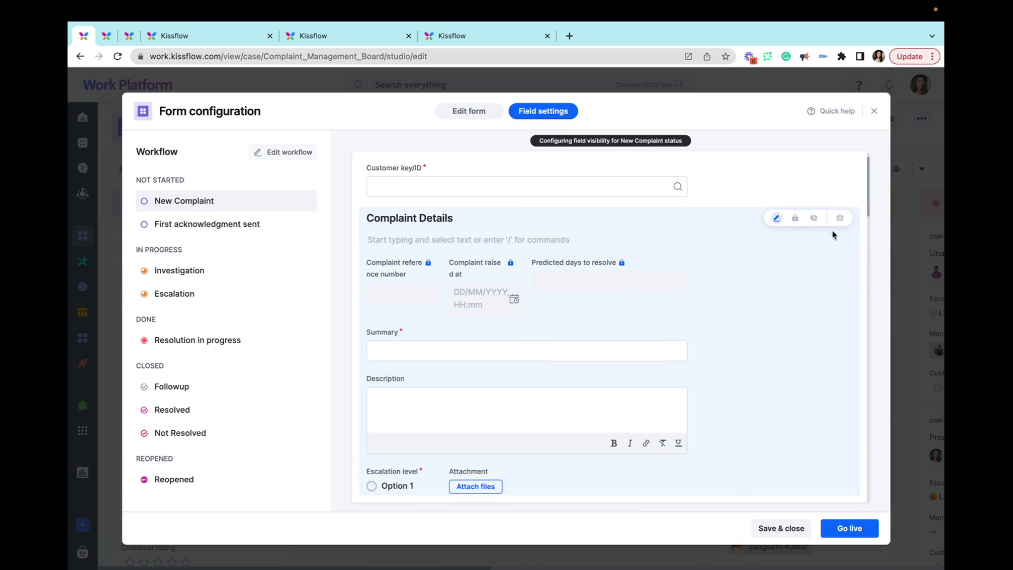
left_click(839, 218)
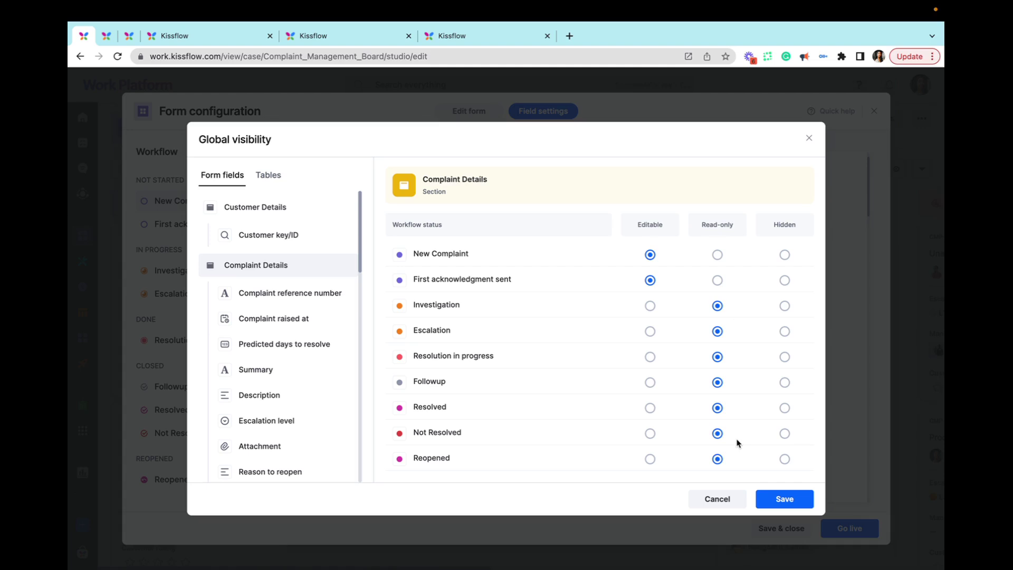
left_click(776, 499)
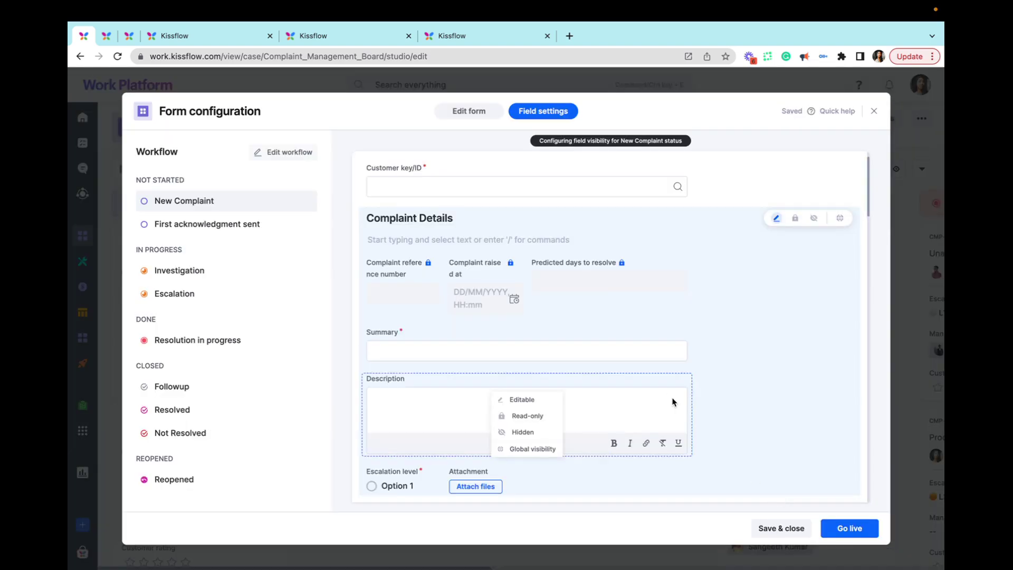
- Check the Complaint Details fields' visibility options for the New Complaint status and close the form configuration
mouse_move(672, 402)
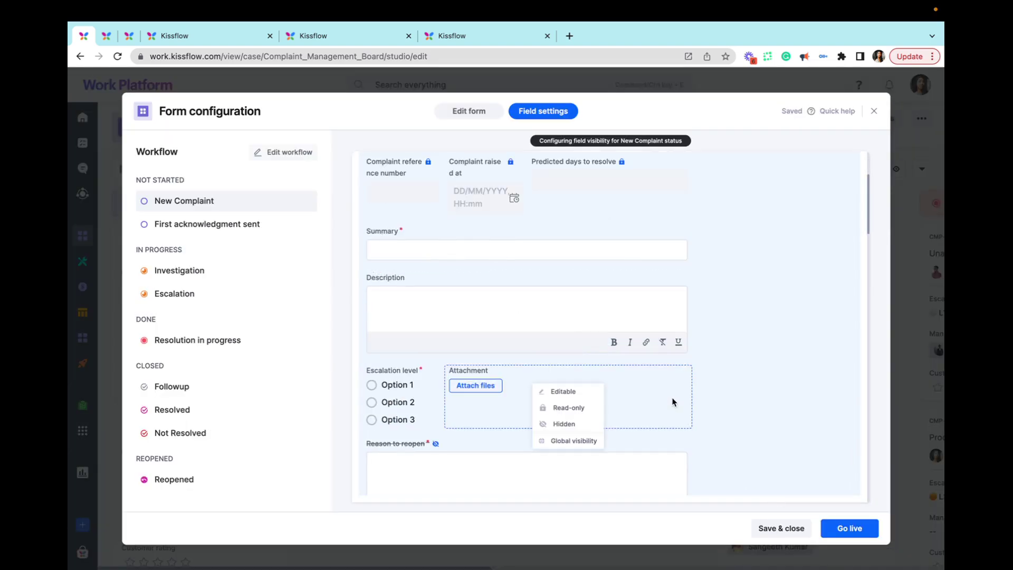
mouse_move(701, 349)
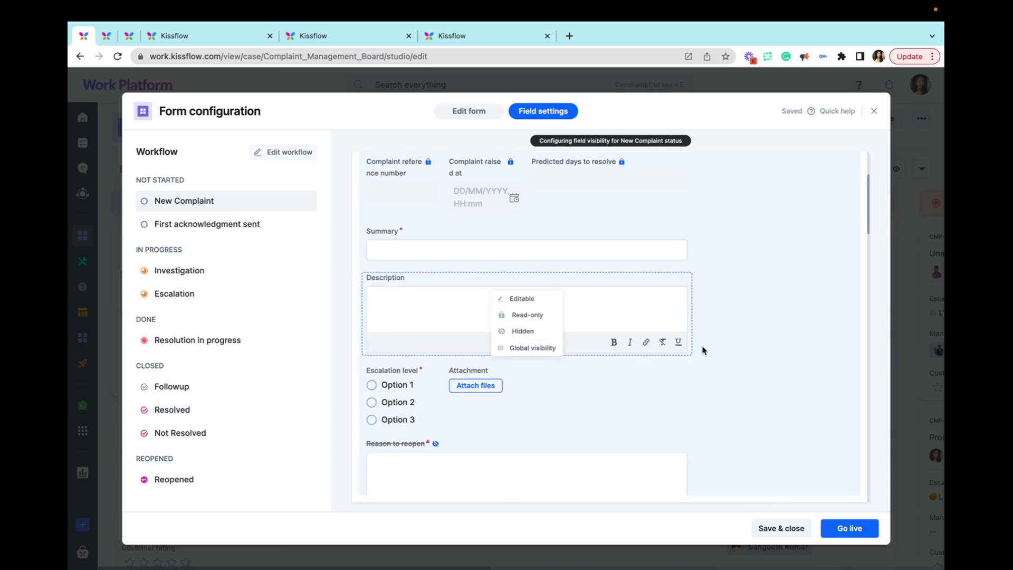
scroll(702, 350, "up", 2)
scroll(702, 351, "up", 1)
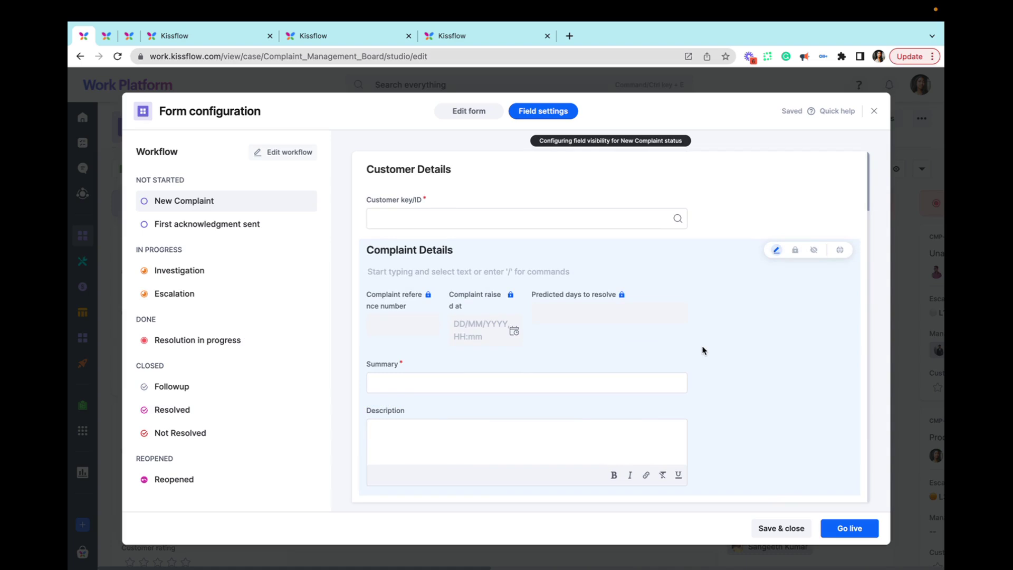
left_click(874, 111)
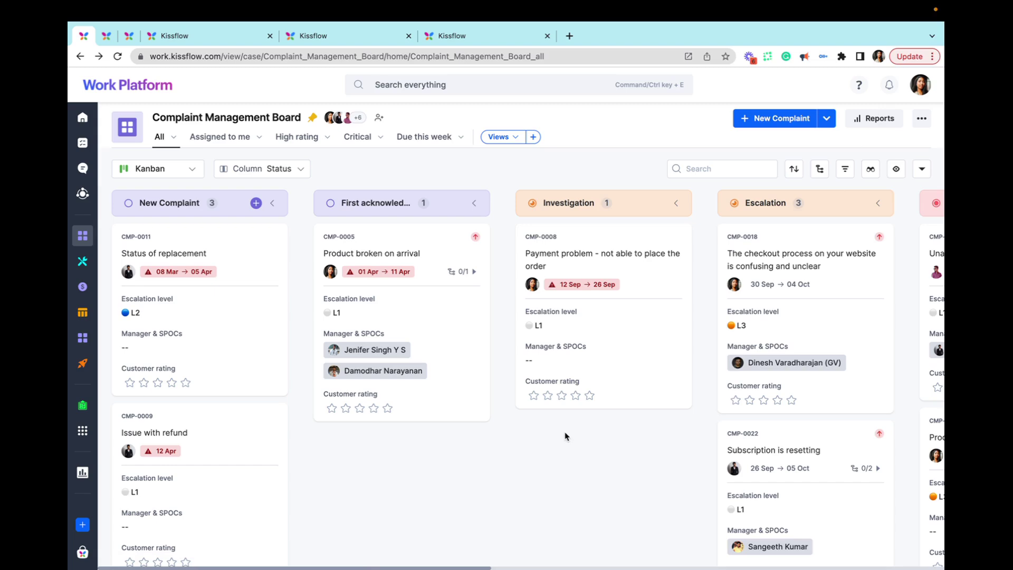
- Start a new complaint and pick a customer record for the Customer key/ID field
left_click(751, 122)
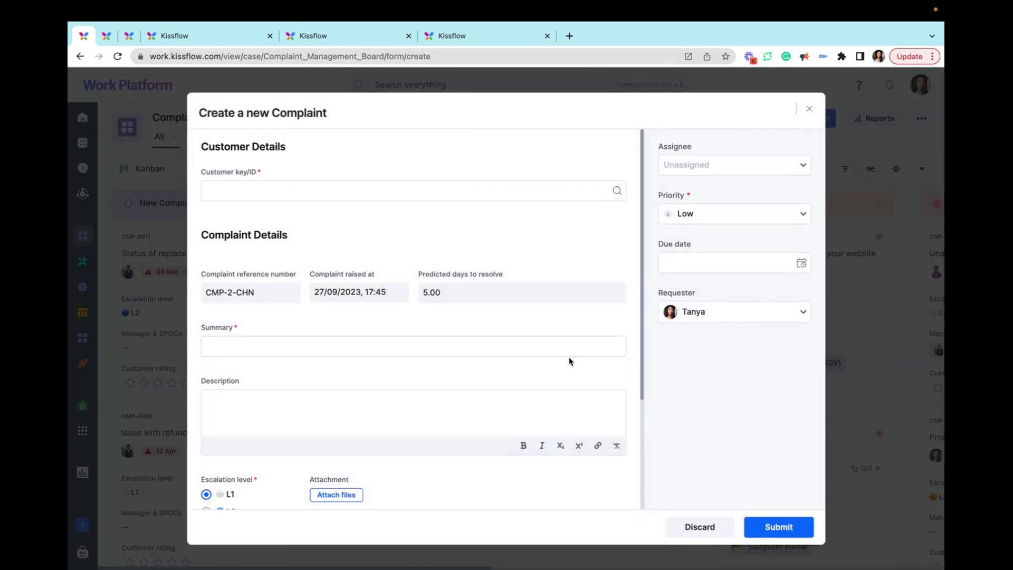
scroll(569, 361, "down", 3)
scroll(569, 361, "up", 3)
left_click(483, 194)
scroll(415, 346, "down", 3)
left_click(345, 333)
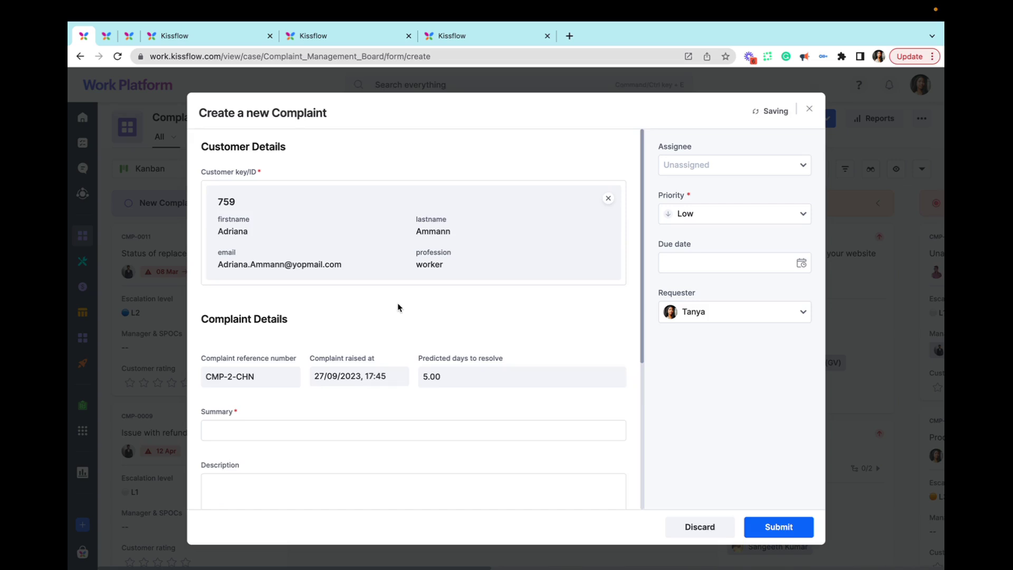
- Enter "Summary 1" as the new complaint's summary
scroll(398, 307, "down", 3)
left_click(338, 271)
type("Summary")
scroll(342, 291, "down", 2)
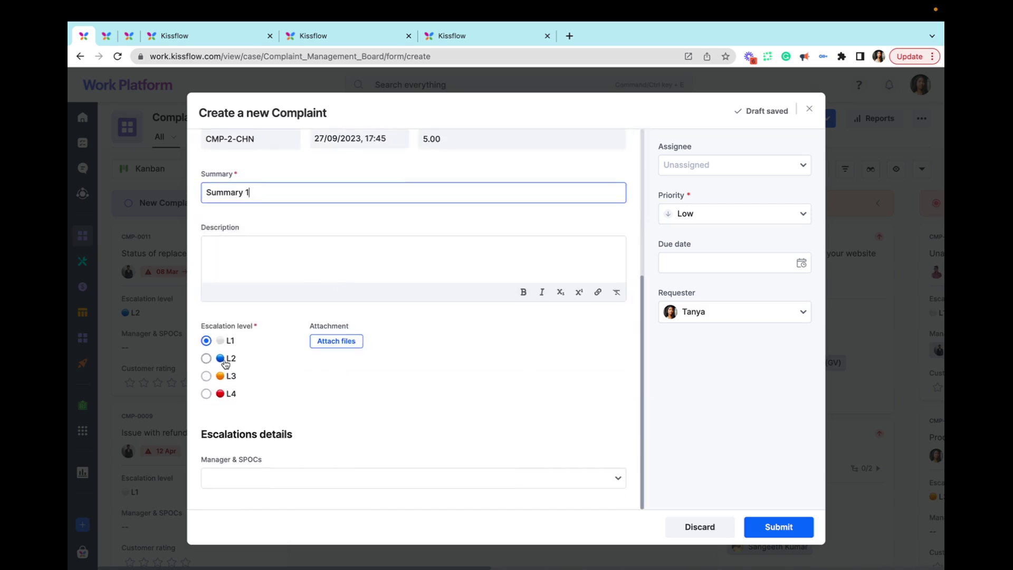
- Set the escalation level to L3, with the message "L3 escalation message" and a person selected under Manager & SPOCs
left_click(234, 378)
scroll(327, 390, "down", 2)
left_click(296, 391)
type("L3 esca")
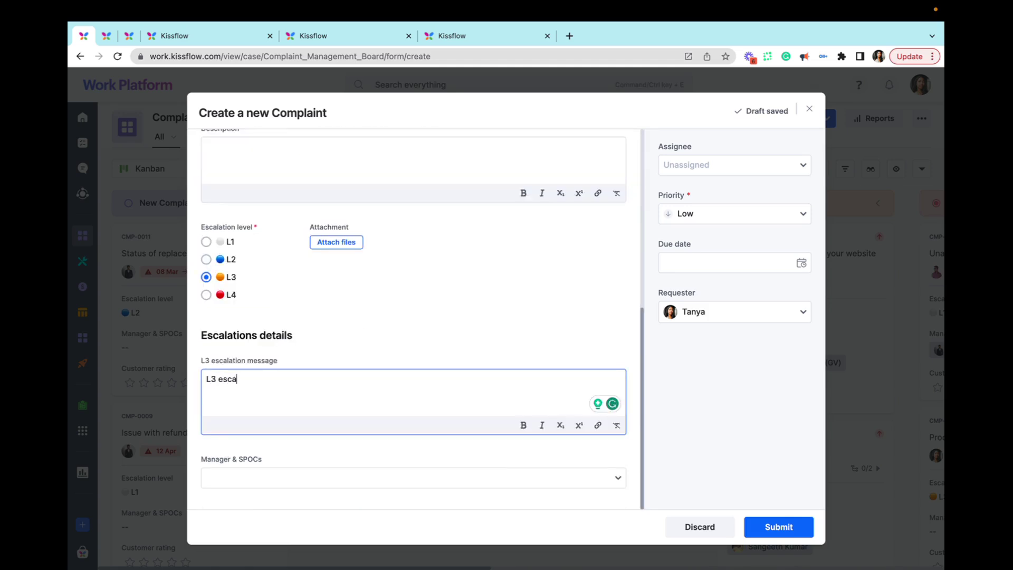
type("lation message")
left_click(335, 476)
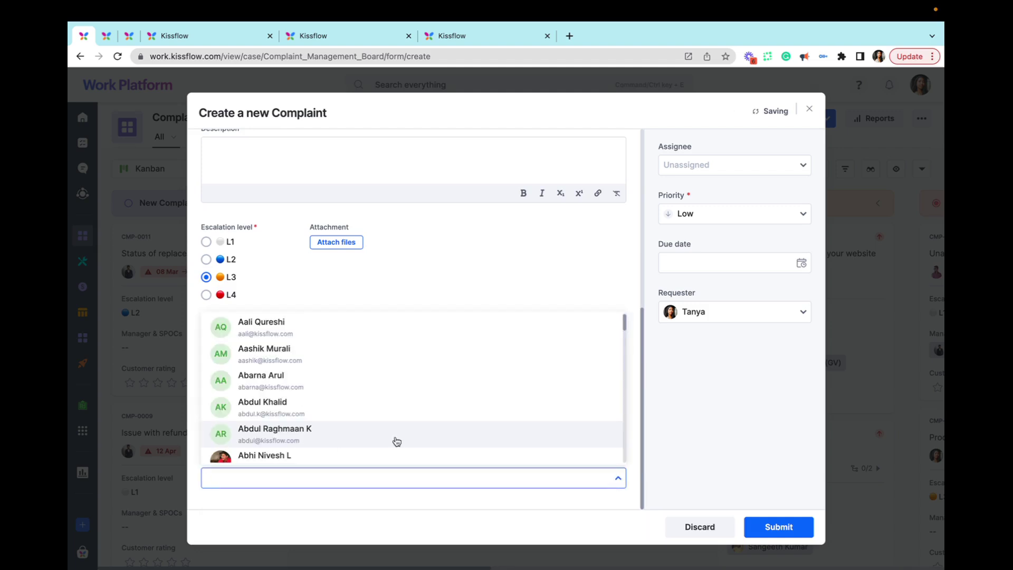
left_click(316, 442)
- Assign the complaint to a team member and set its priority to Critical
left_click(693, 157)
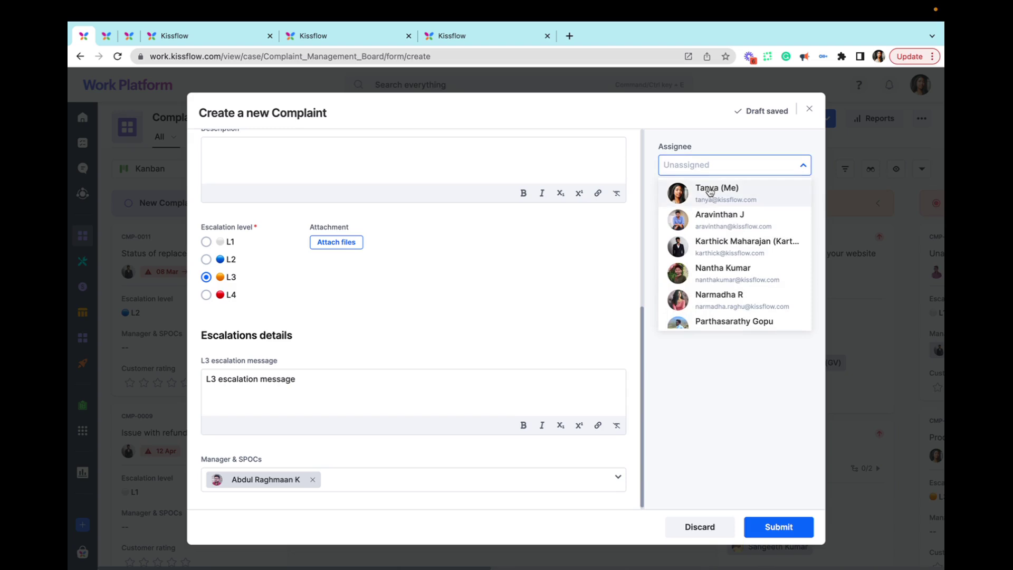
left_click(690, 222)
left_click(689, 216)
left_click(686, 241)
- Set the start date to 28/09/2023 and the due date to 05/10/2023, and submit the complaint
left_click(673, 265)
left_click(731, 294)
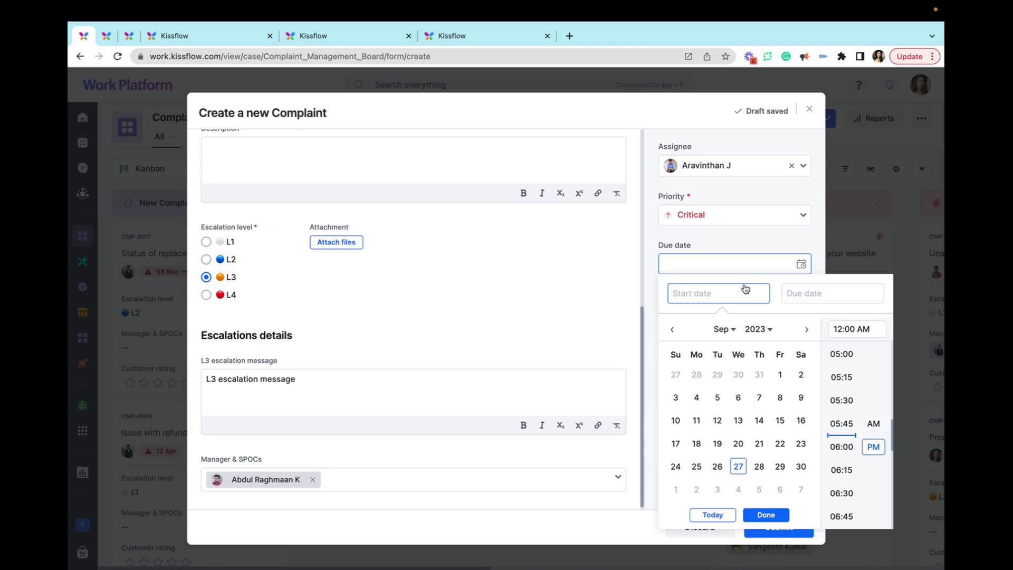
left_click(759, 467)
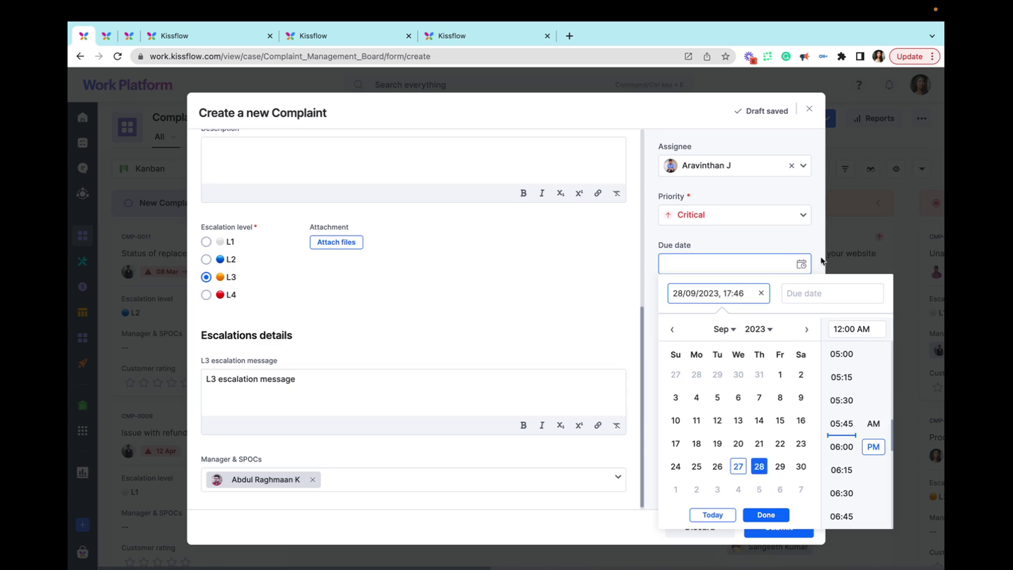
left_click(817, 291)
left_click(806, 329)
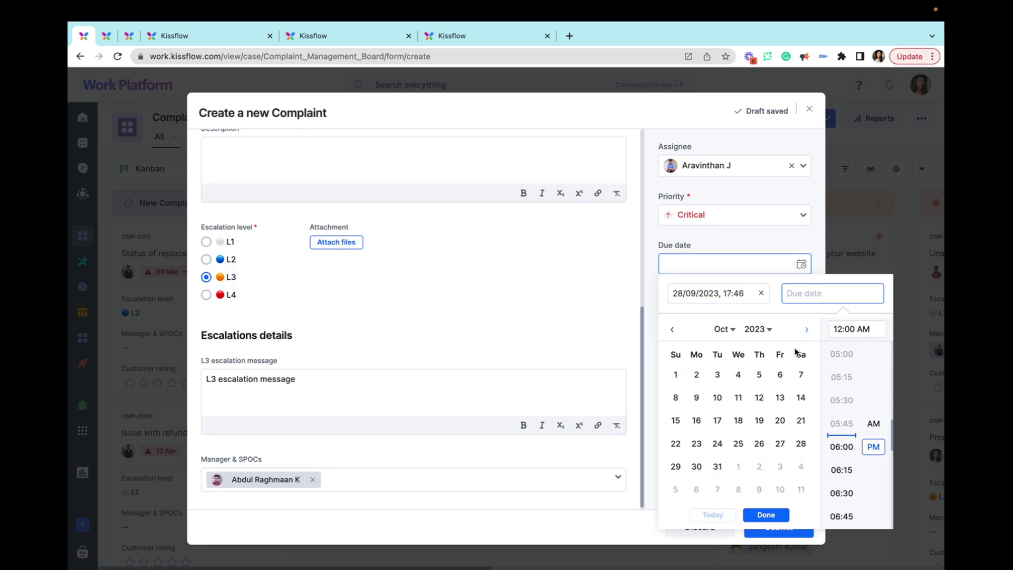
left_click(763, 378)
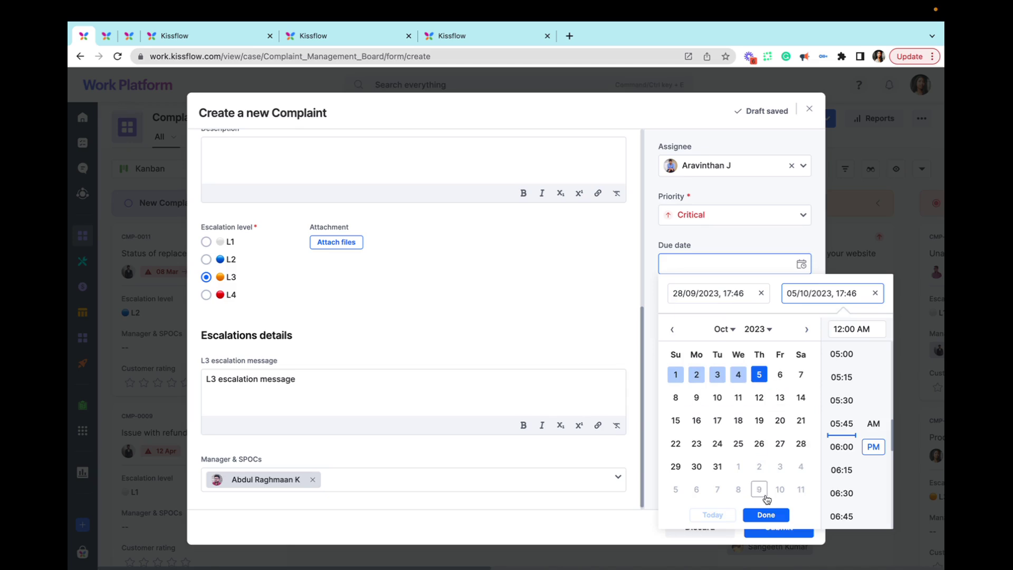
left_click(766, 516)
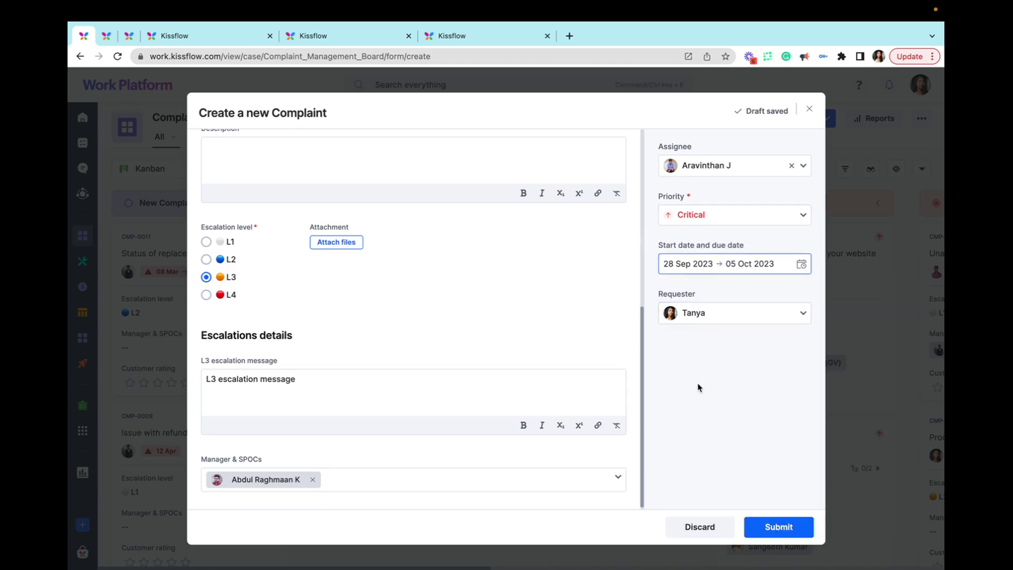
left_click(770, 522)
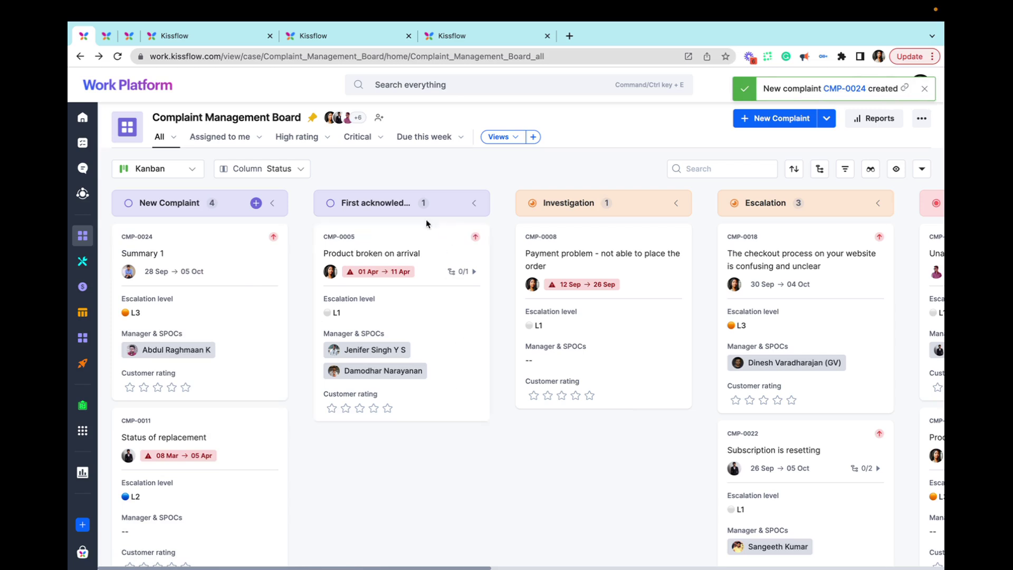
- View the list of fields that can be shown on the board's cards, and close it
left_click(896, 169)
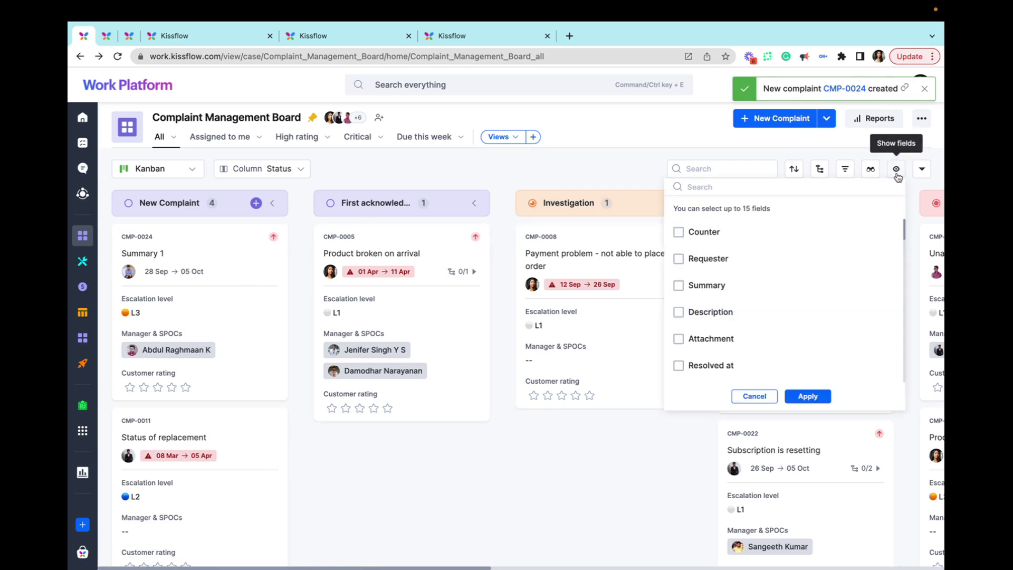
left_click(896, 169)
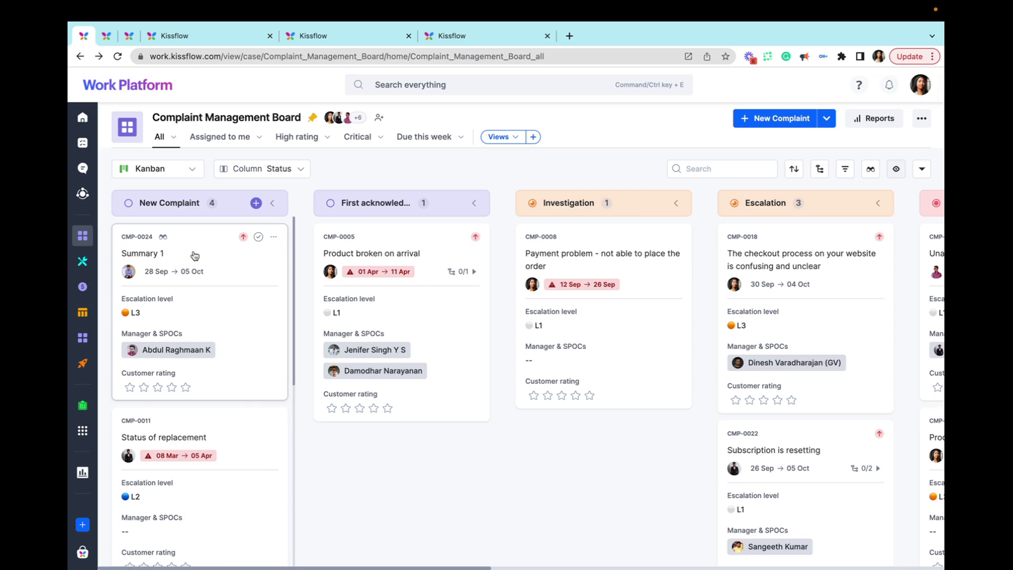
- Move the "Summary 1" card from New Complaint to Investigation and open it to review its investigation fields
left_click_drag(192, 253, 583, 241)
left_click(603, 249)
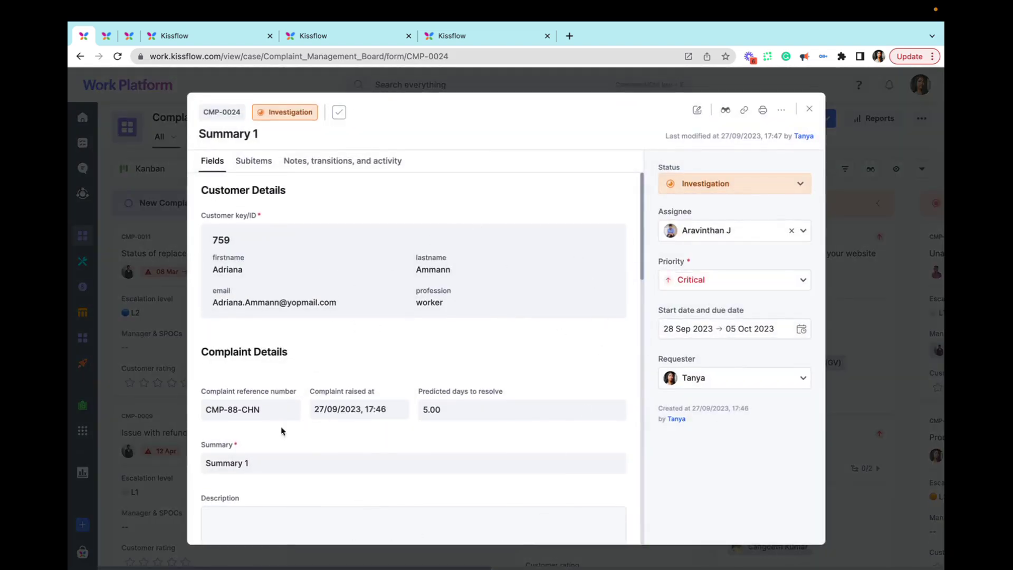
scroll(542, 430, "down", 8)
scroll(540, 430, "down", 5)
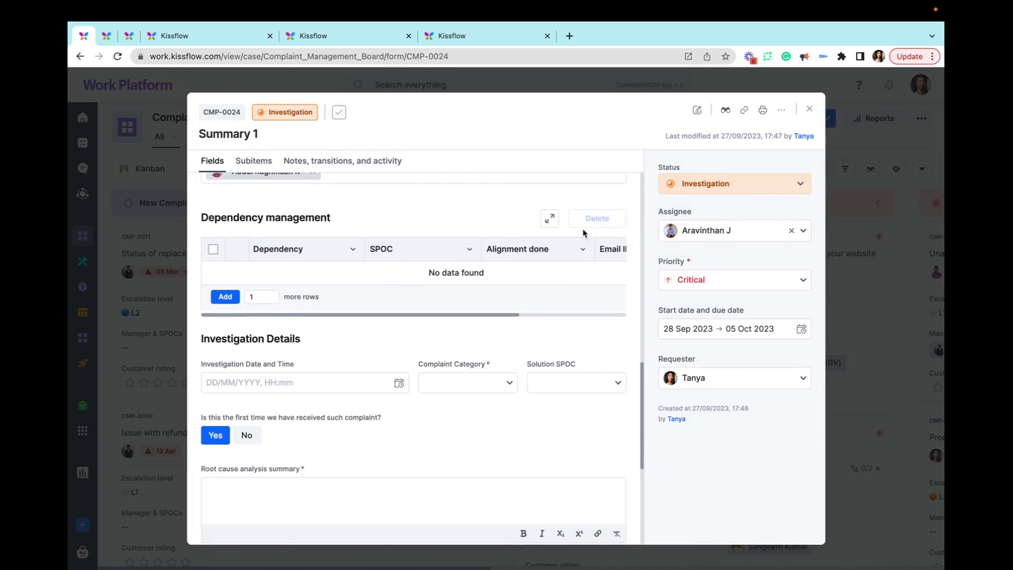
scroll(467, 295, "down", 2)
scroll(465, 332, "up", 2)
scroll(464, 333, "down", 1)
scroll(444, 233, "down", 2)
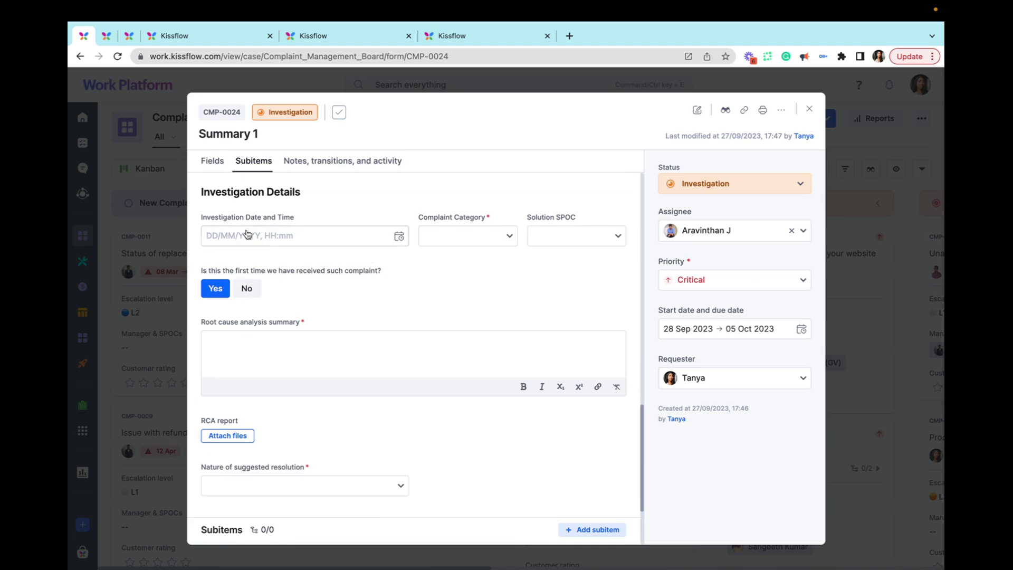
- Set the complaint category to Product/Service and enter "RCA goes here" as the root cause analysis summary
left_click(492, 232)
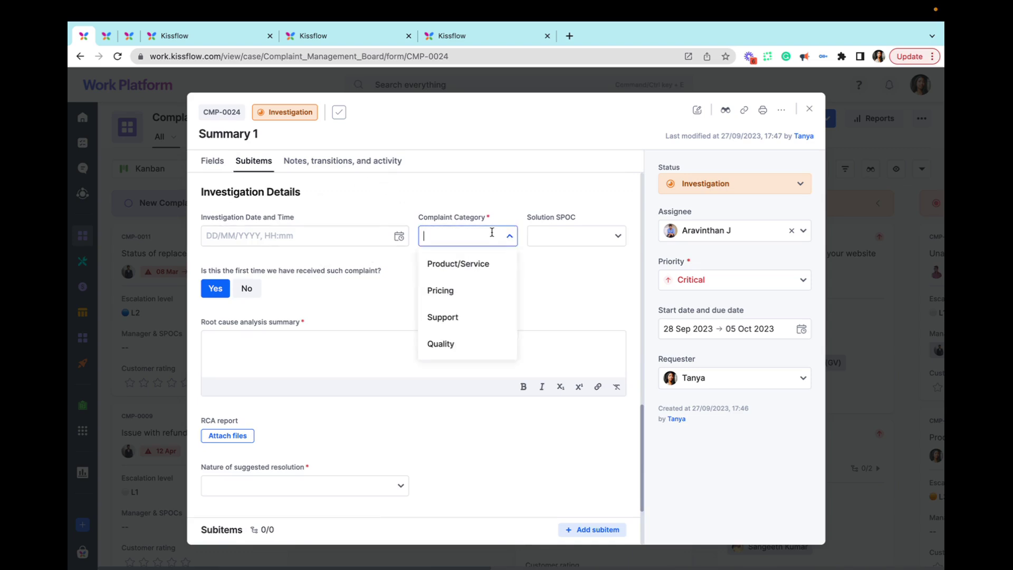
left_click(486, 269)
scroll(459, 297, "down", 2)
left_click(338, 256)
type("RCA f")
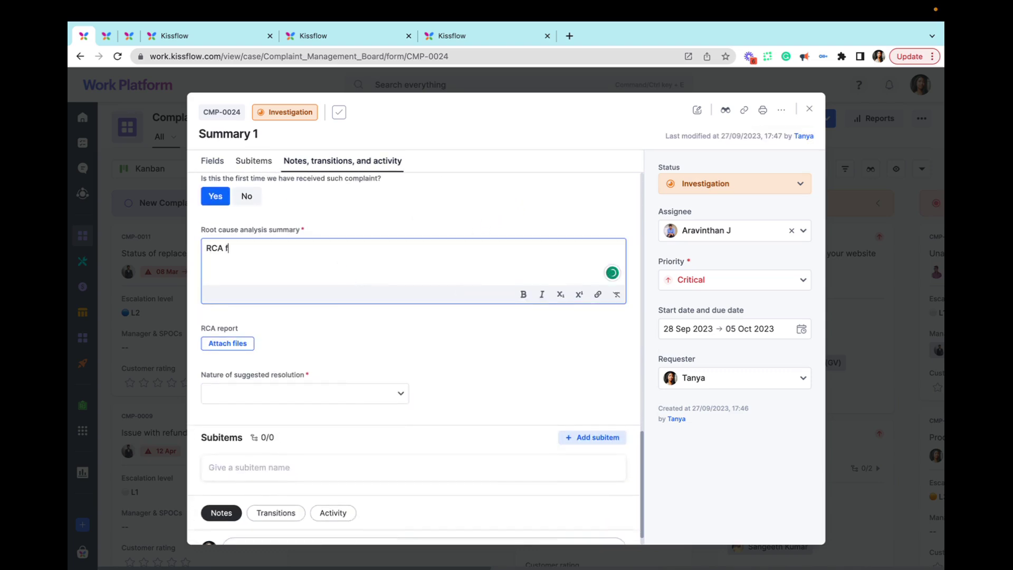
key("BackSpace")
type("goes here")
- Set the nature of suggested resolution to Full resolved
scroll(395, 332, "down", 1)
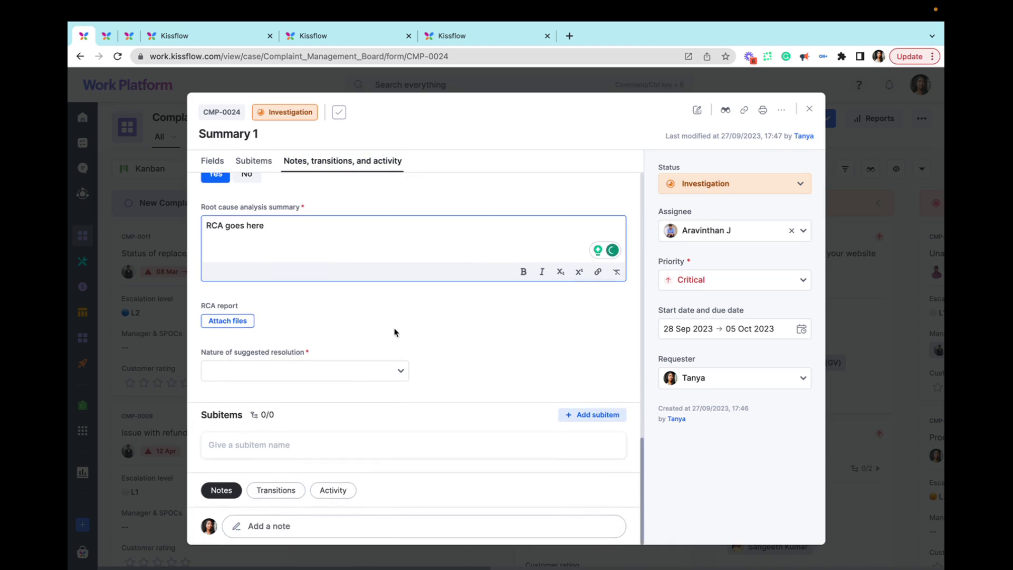
left_click(386, 372)
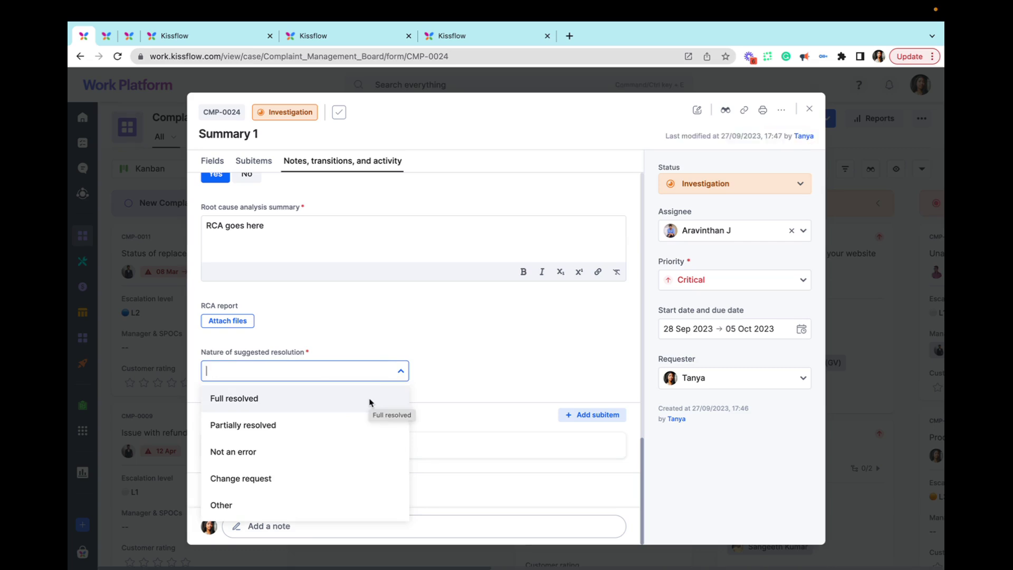
left_click(369, 401)
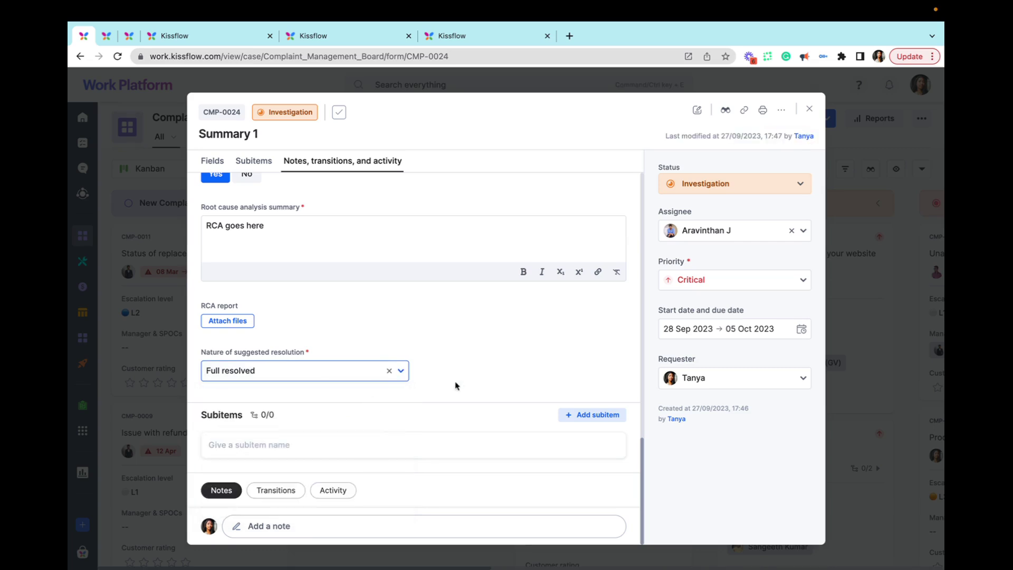
- Start a subitem named "Communicate the change internally to team B" with the status Not started
left_click(465, 443)
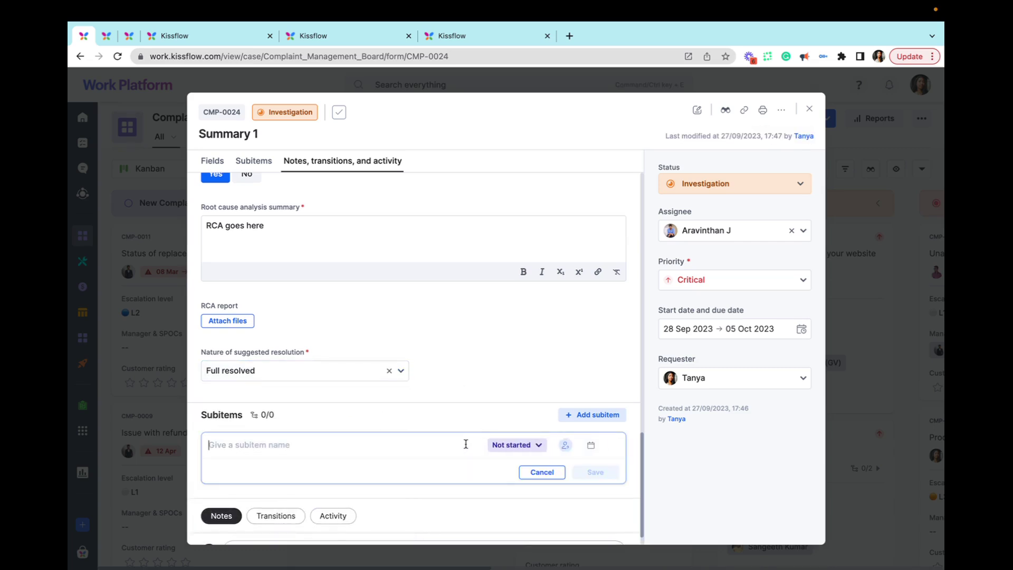
type("Commu")
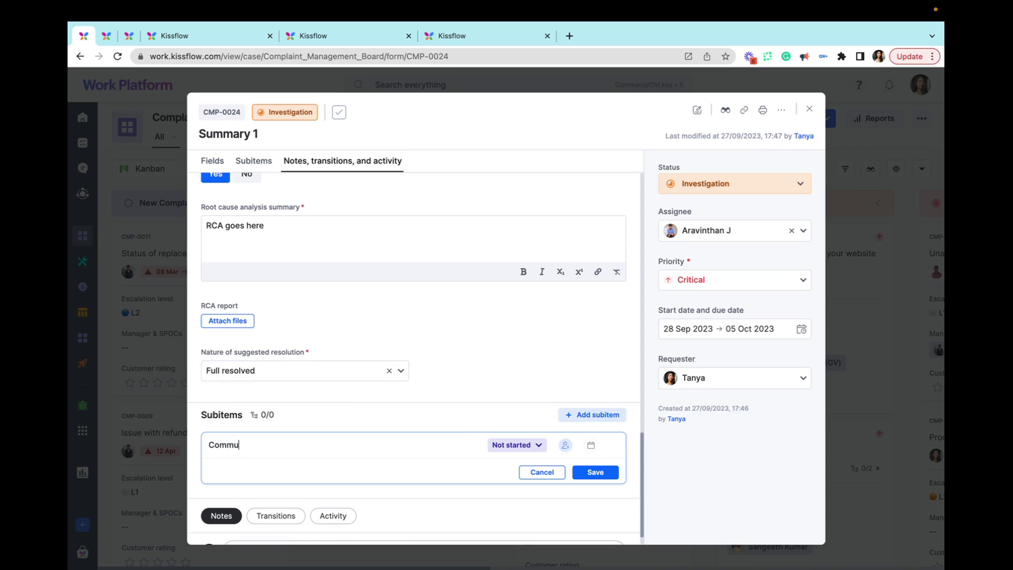
type("nicate the change internally to team B")
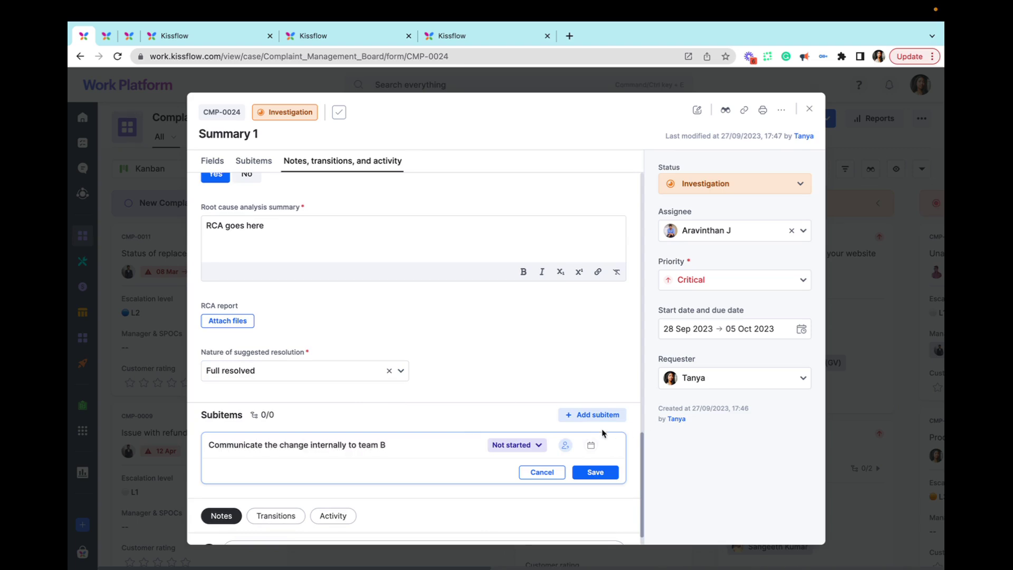
left_click(534, 445)
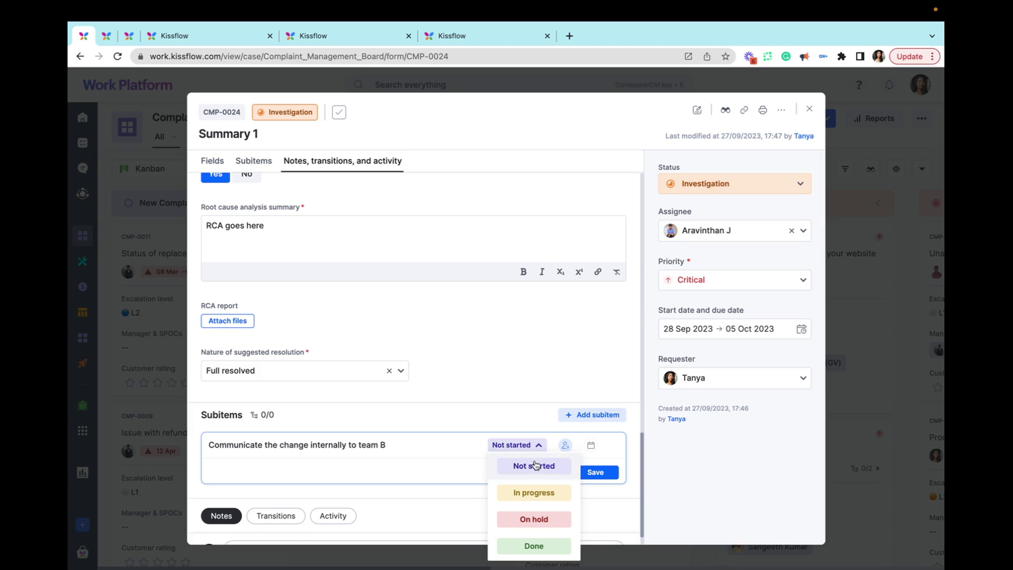
left_click(534, 465)
- Assign the subitem to a team member, set its due date to 29 September 2023 and save it
left_click(566, 446)
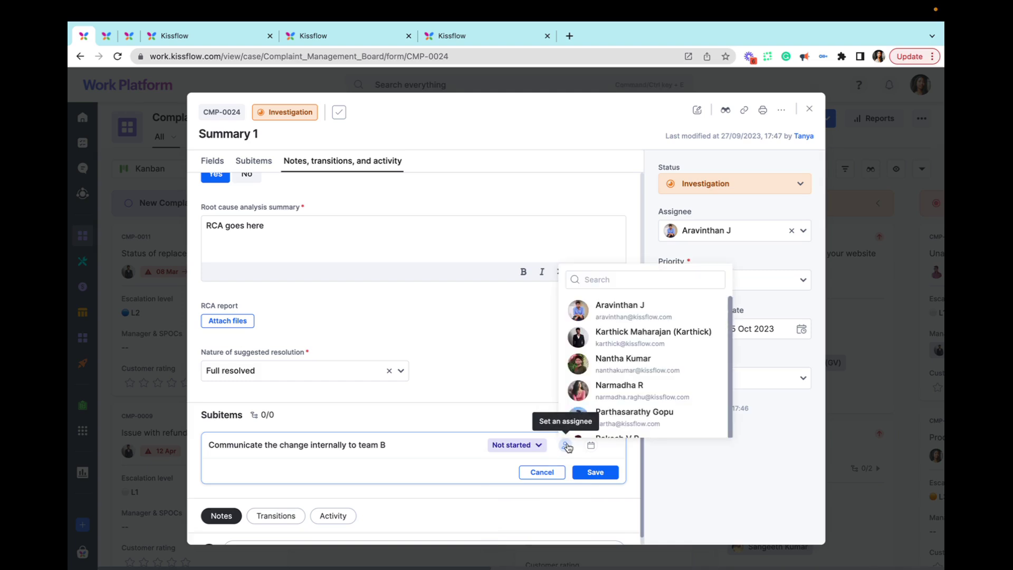
left_click(620, 391)
left_click(591, 445)
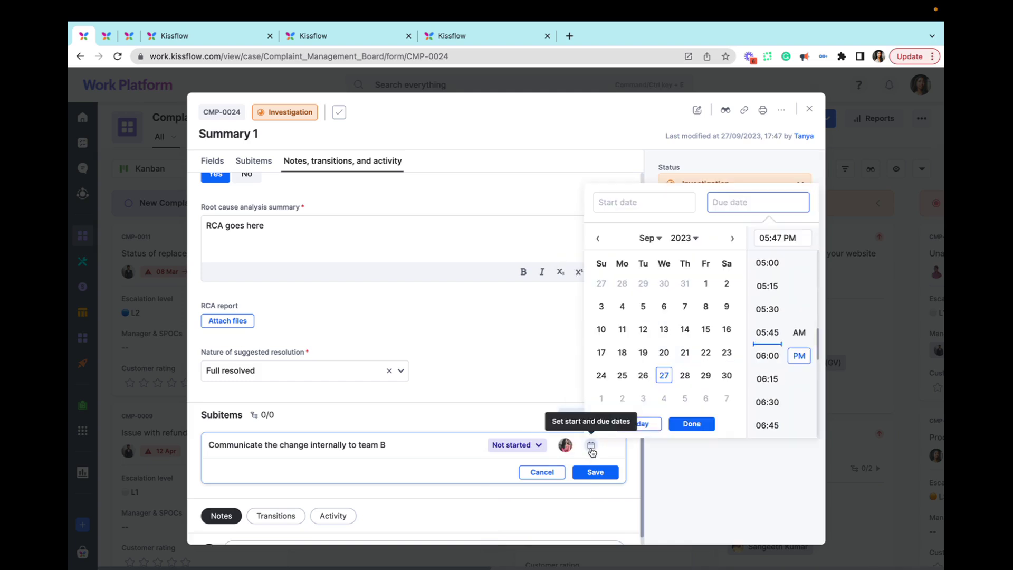
left_click(706, 375)
left_click(692, 424)
left_click(595, 471)
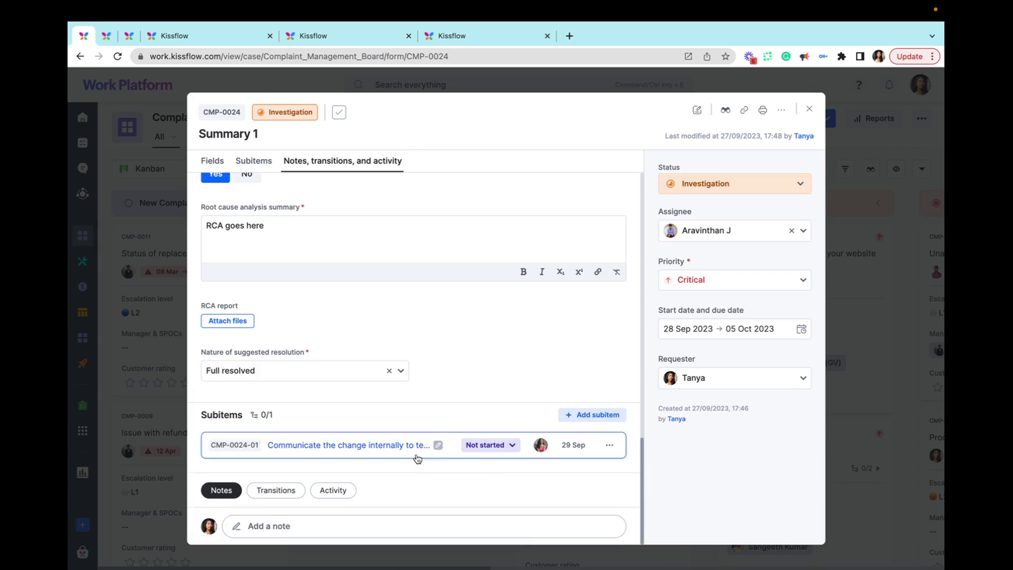
- Start watching the complaint from its watcher options, and stop watching it again
scroll(424, 301, "up", 3)
scroll(424, 302, "up", 9)
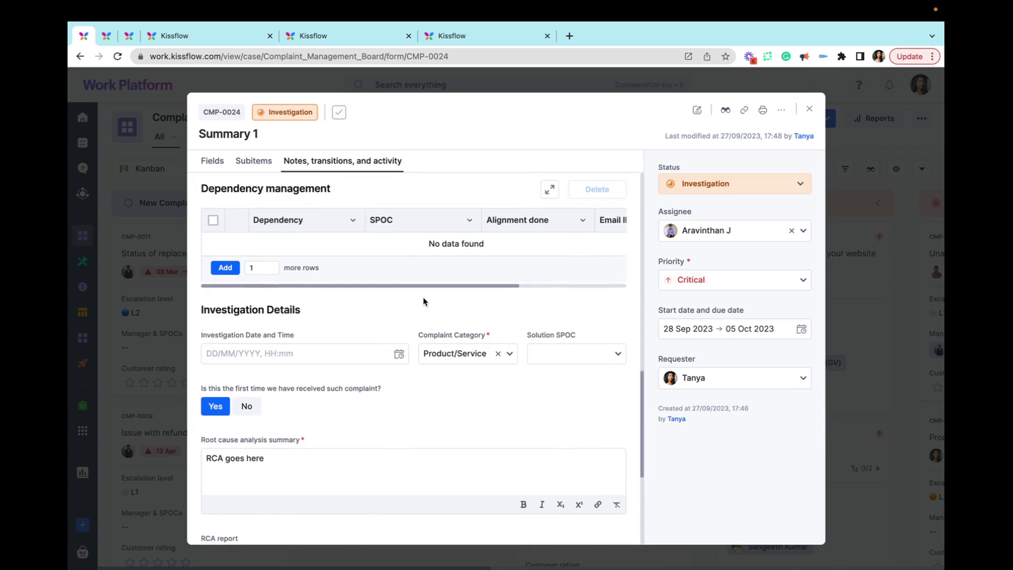
scroll(461, 310, "up", 6)
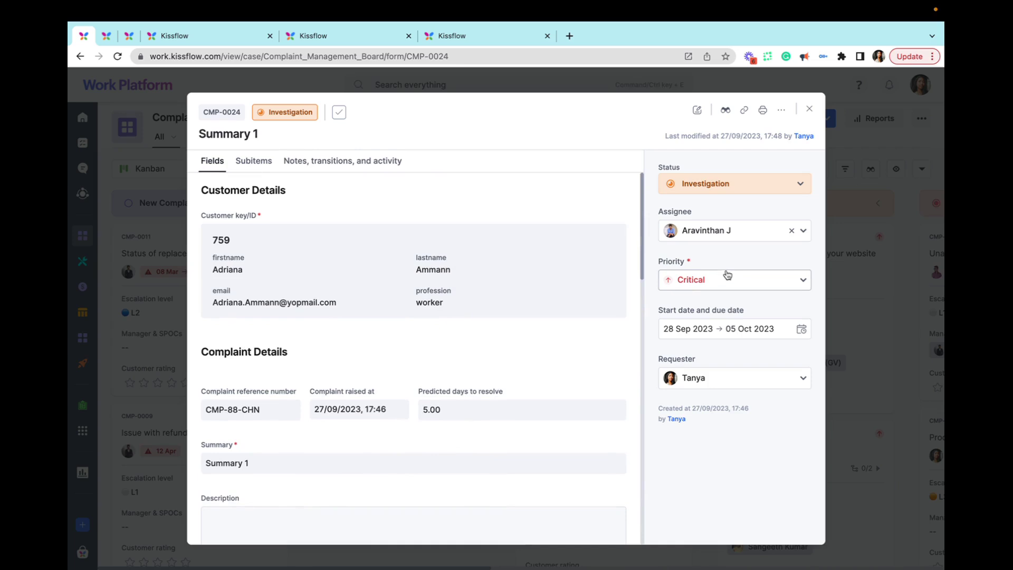
left_click(723, 117)
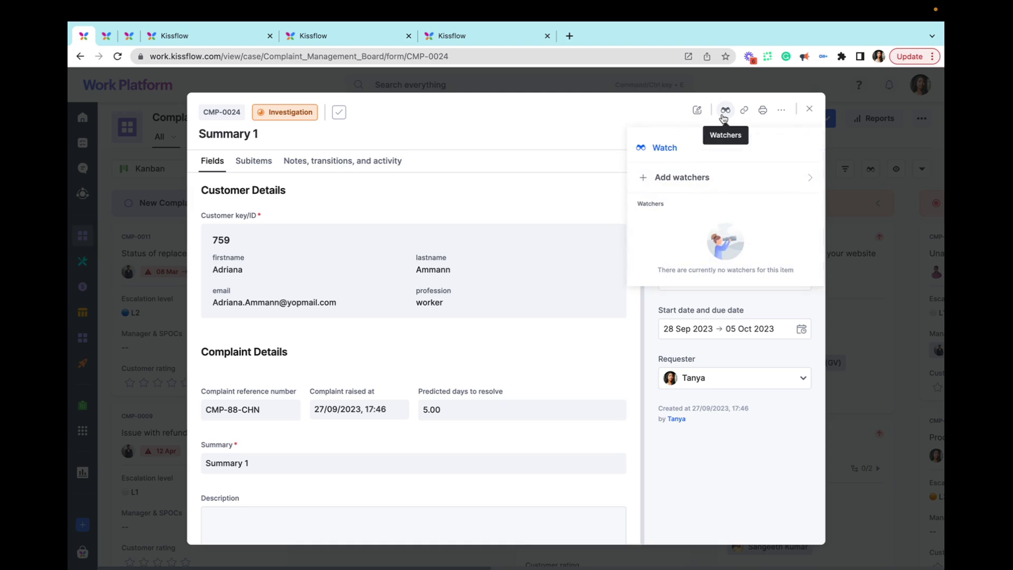
left_click(667, 150)
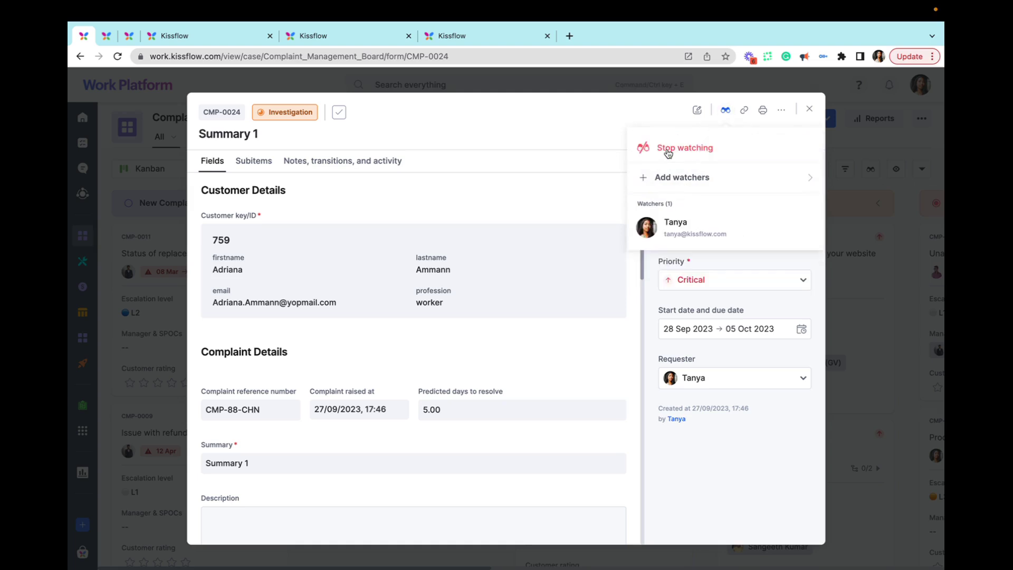
left_click(667, 152)
- Add a team member as a watcher of the complaint and return to the watcher list
left_click(667, 177)
left_click(705, 219)
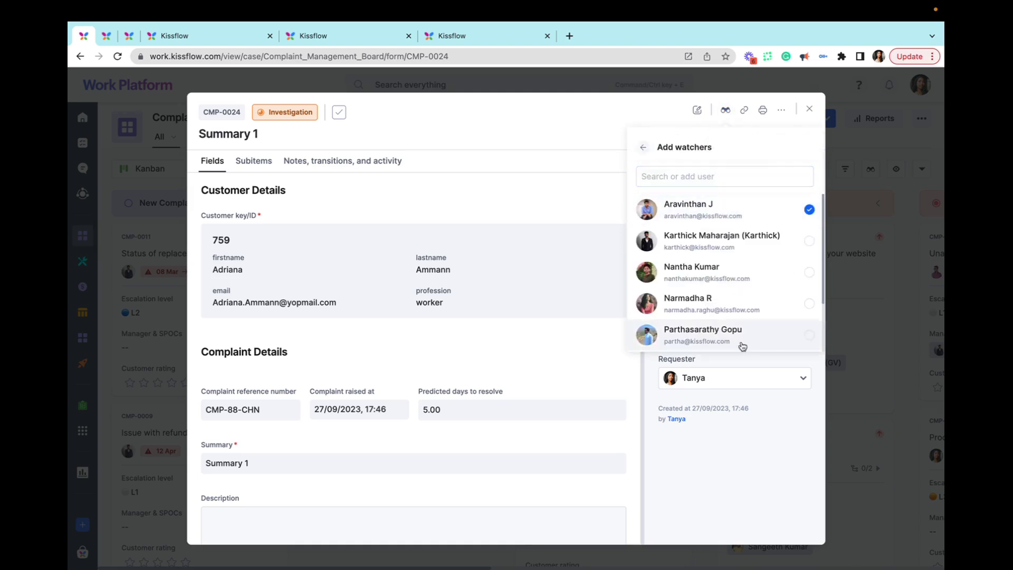
left_click(643, 149)
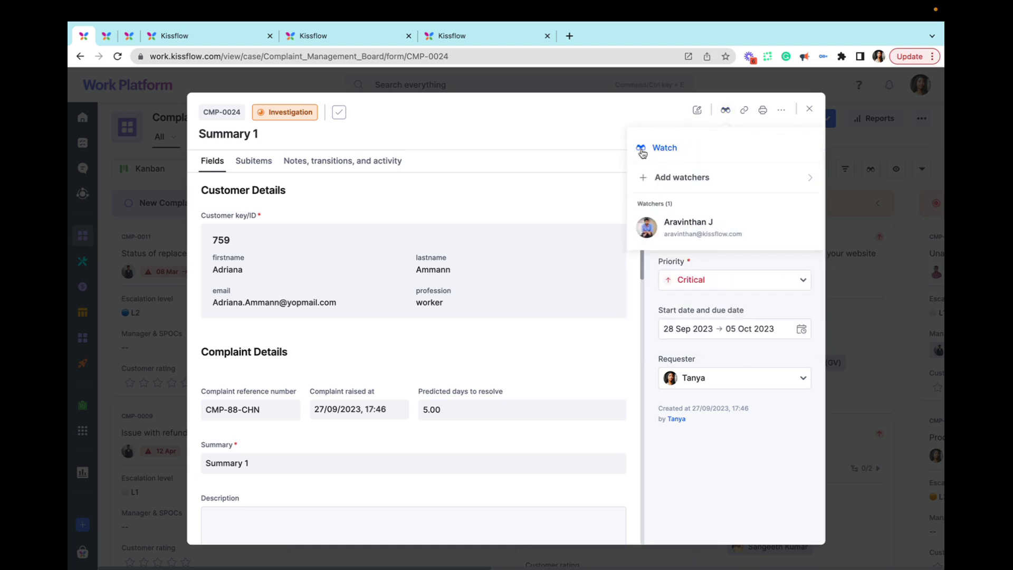
- Close the Summary 1 complaint and open the resolved complaint "The product I received is not compatible with my device." down to its notes
left_click(584, 180)
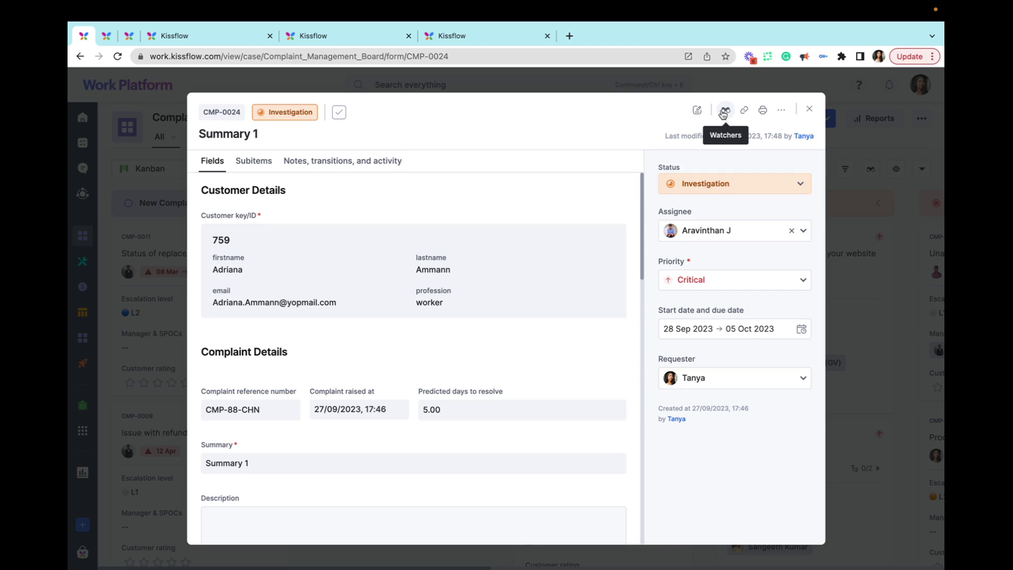
left_click(810, 110)
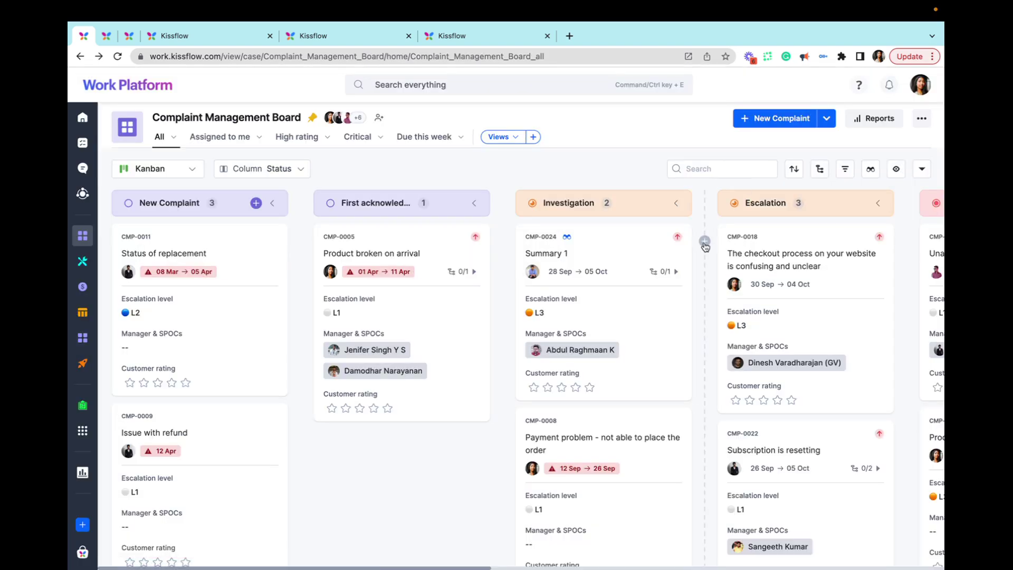
scroll(706, 246, "right", 15)
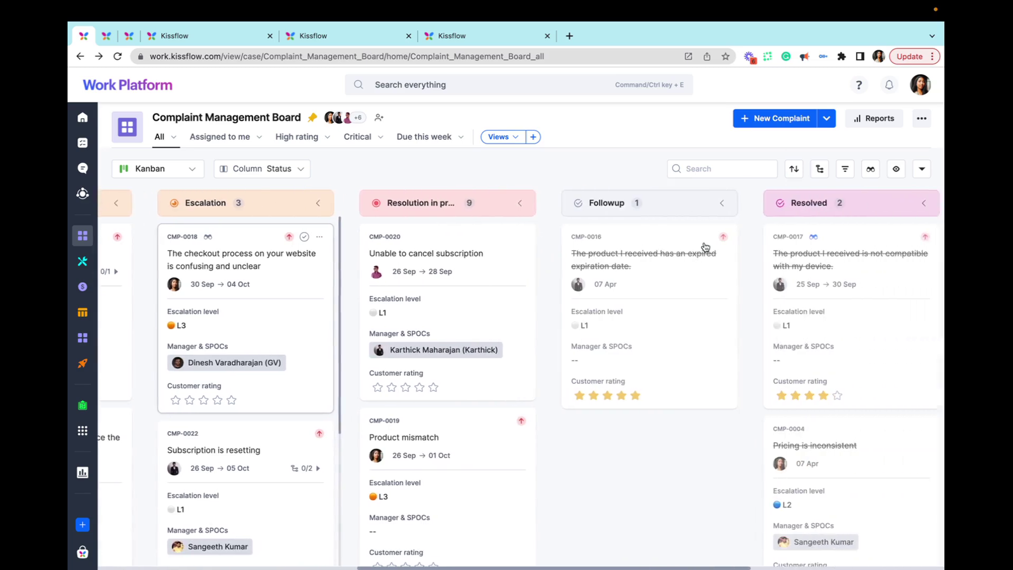
left_click(726, 256)
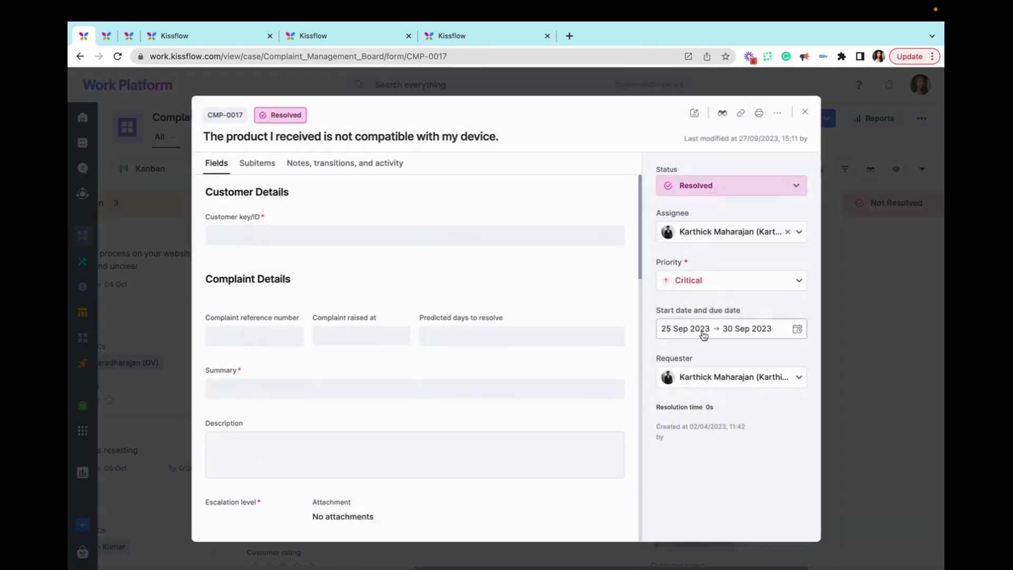
scroll(412, 397, "down", 10)
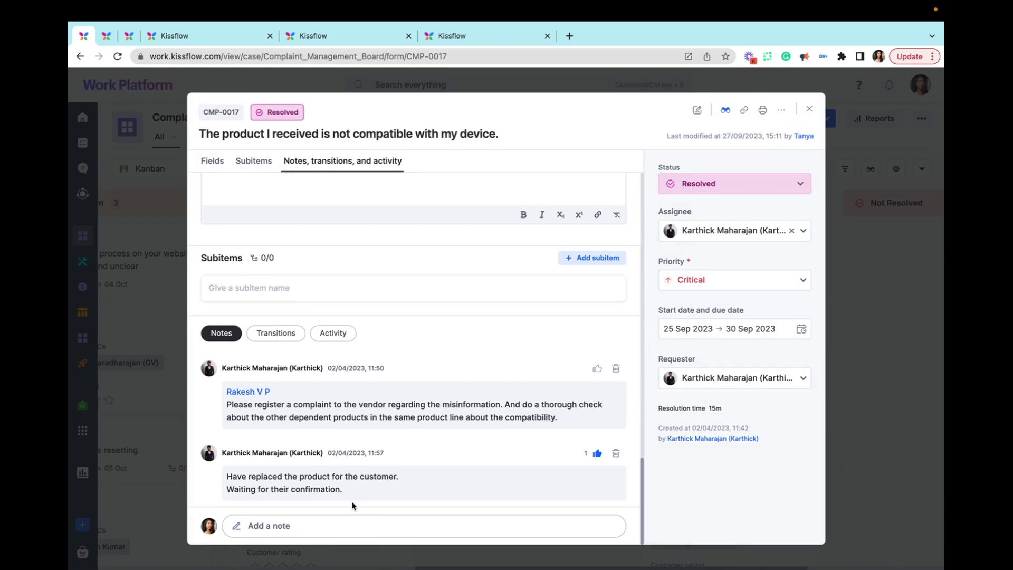
- Review the activity history of the resolved complaint CMP-0017, including its status, priority and date changes, and close the complaint
left_click(333, 333)
scroll(379, 424, "down", 3)
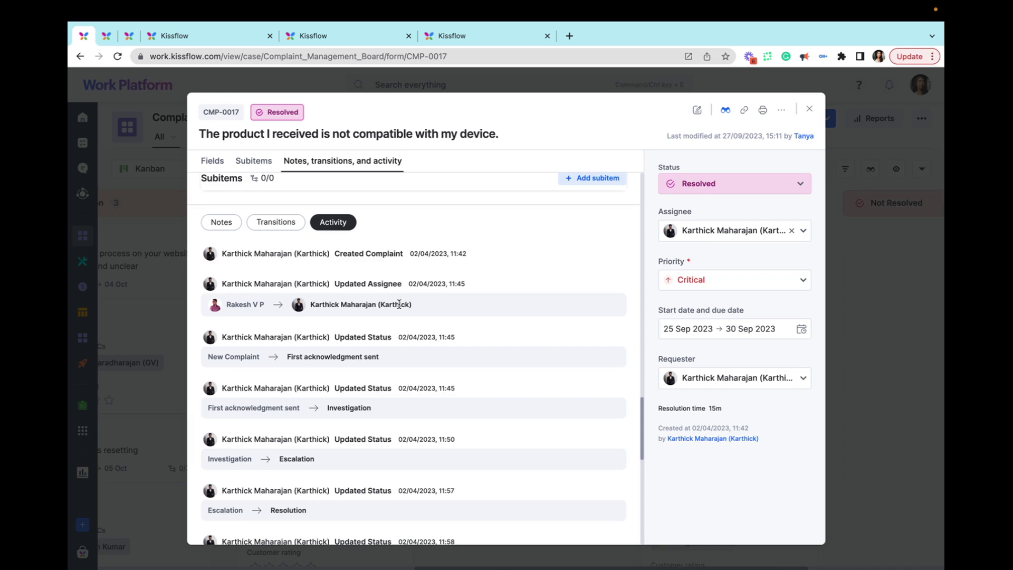
scroll(398, 304, "down", 9)
scroll(397, 306, "down", 2)
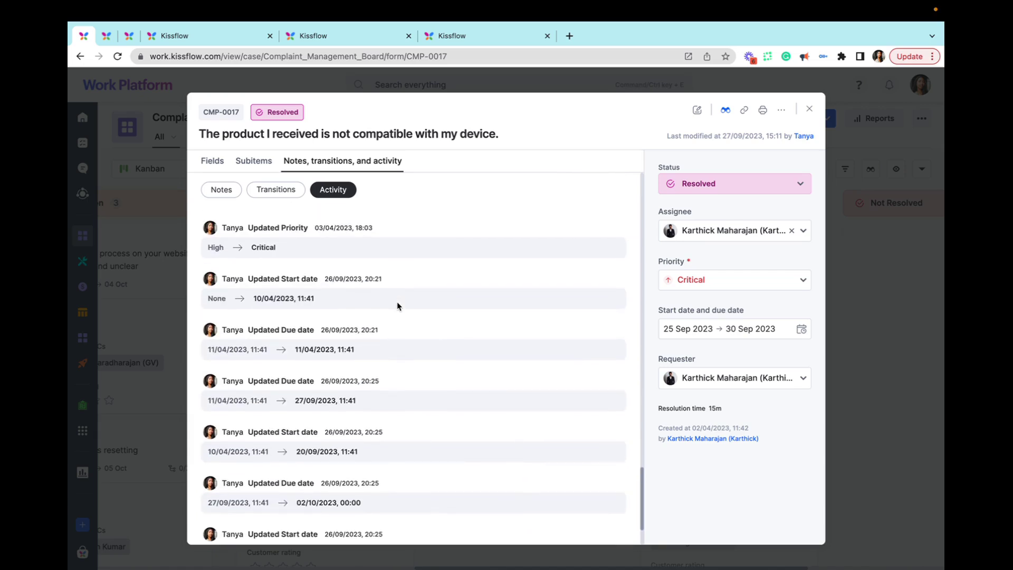
scroll(398, 306, "up", 15)
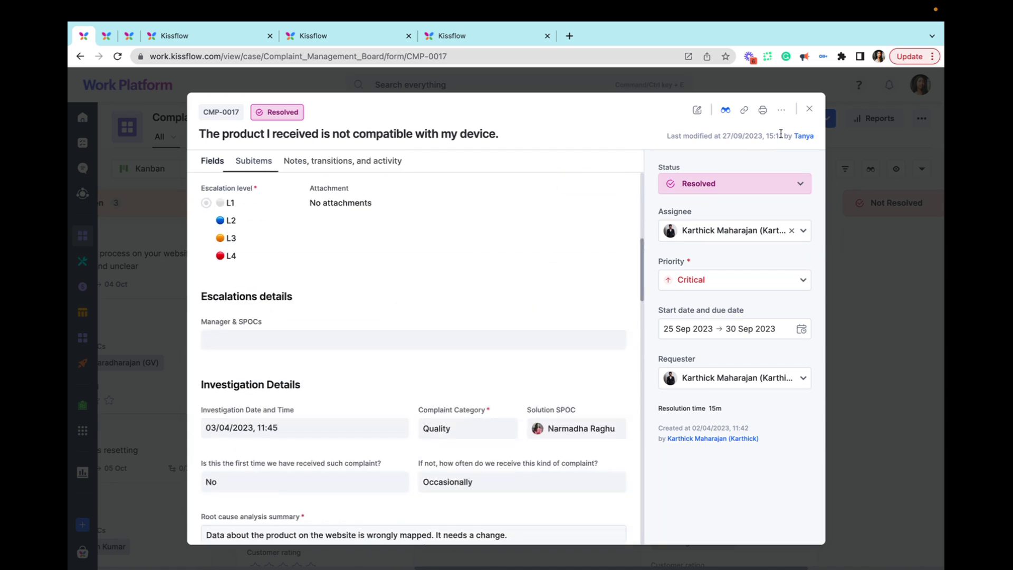
left_click(811, 110)
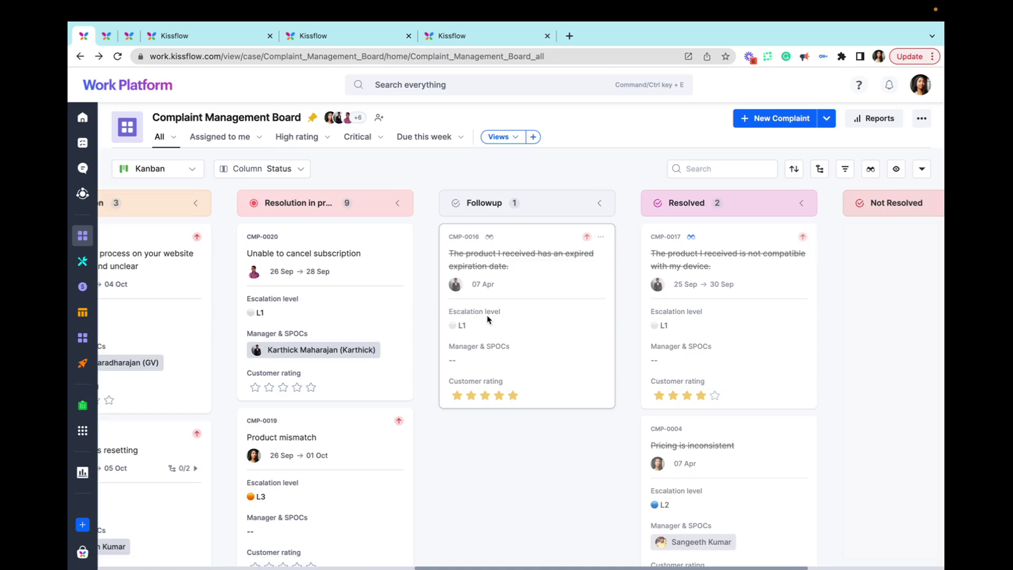
- Show the board's complaints in the List view and expand the subitems of CMP-0024 and CMP-0022
scroll(486, 316, "left", 8)
scroll(485, 316, "left", 5)
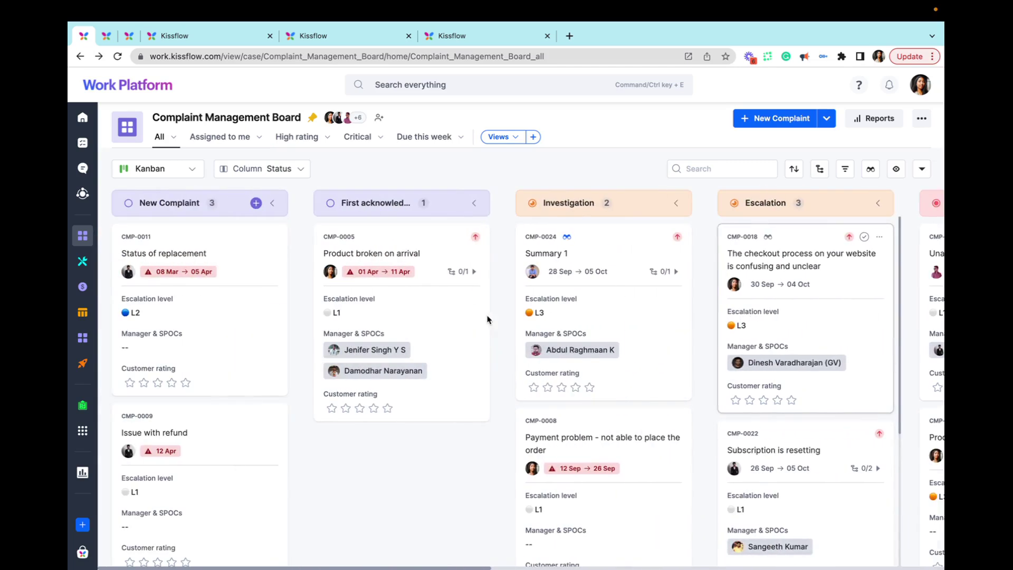
left_click(191, 178)
left_click(176, 222)
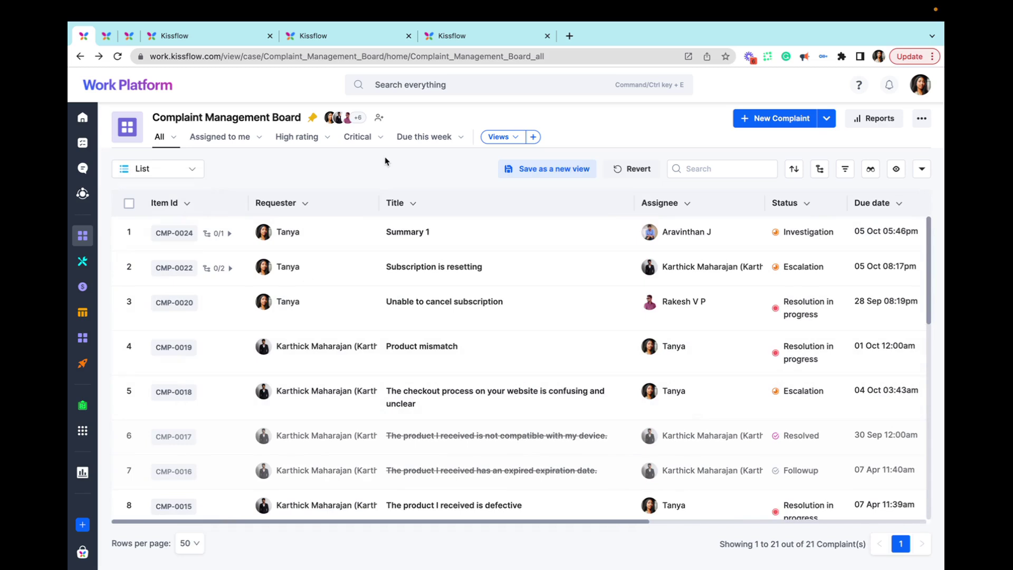
left_click(229, 233)
left_click(229, 319)
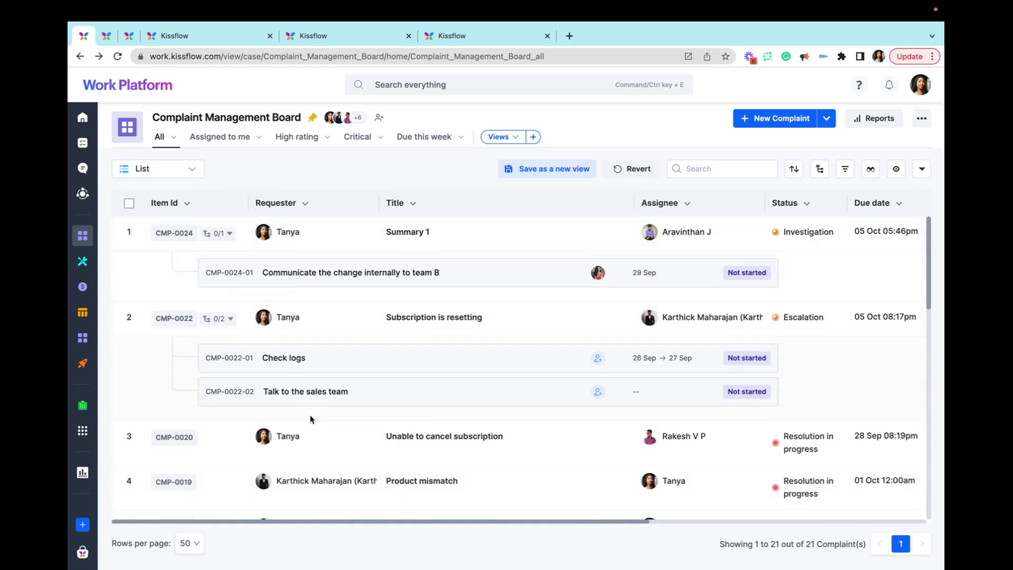
- Display the board's complaints in the Matrix view and switch from it to the Timeline view
left_click(185, 170)
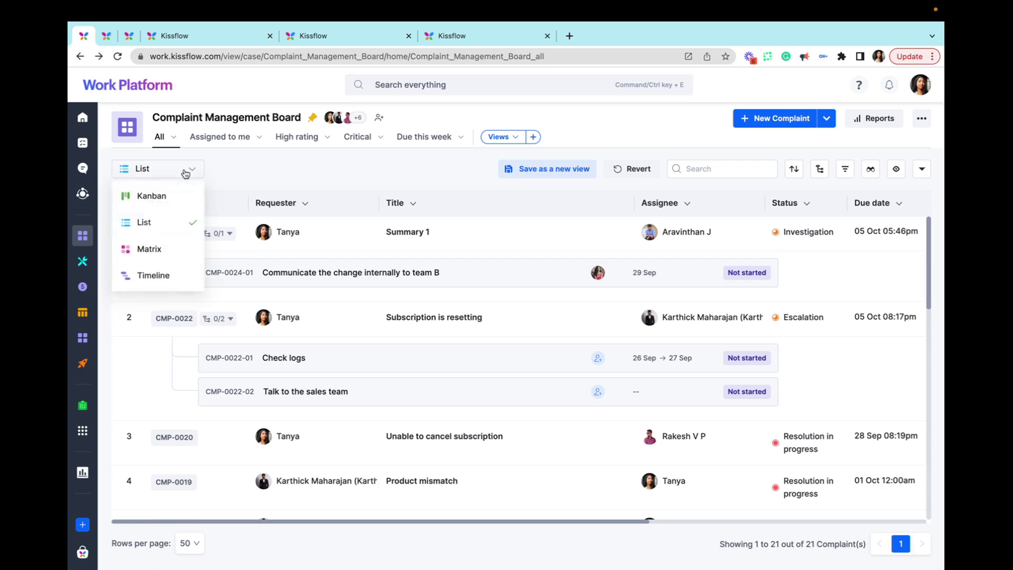
left_click(173, 247)
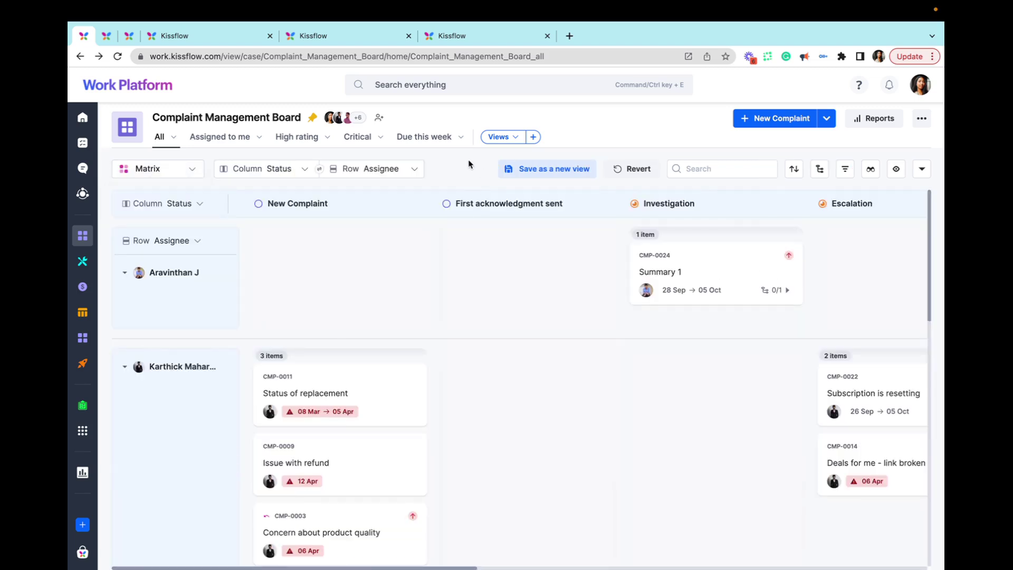
left_click(184, 169)
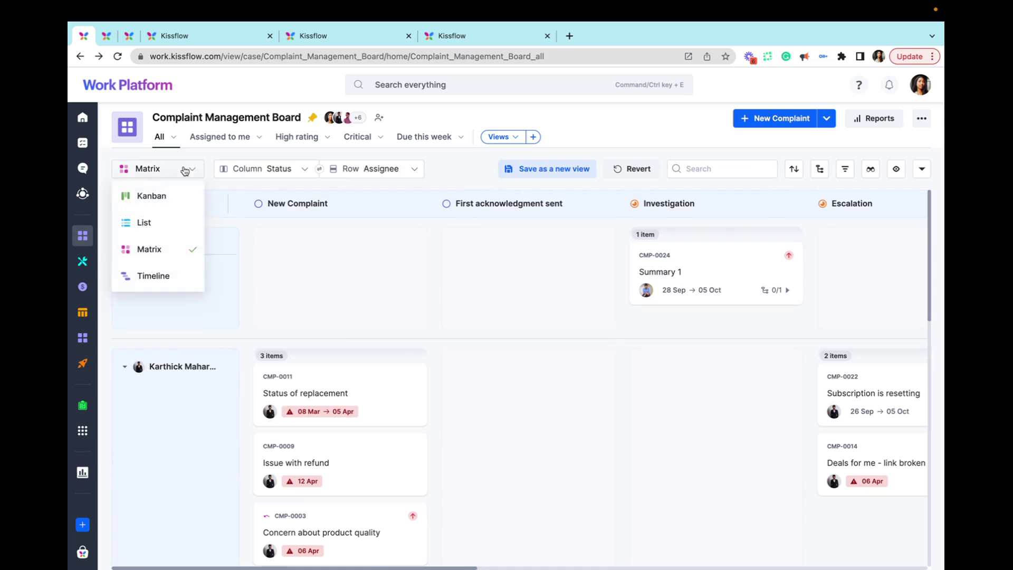
left_click(169, 282)
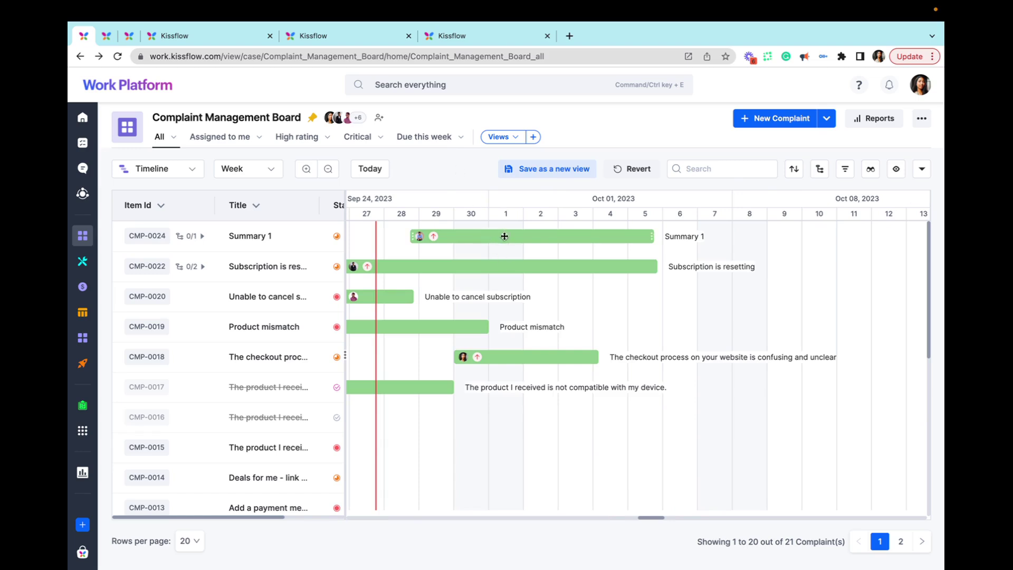
- Reschedule Summary 1 on the timeline to run from 29 Sep to 06 Oct, and expand the subitems of CMP-0024 and CMP-0022
left_click_drag(484, 236, 526, 235)
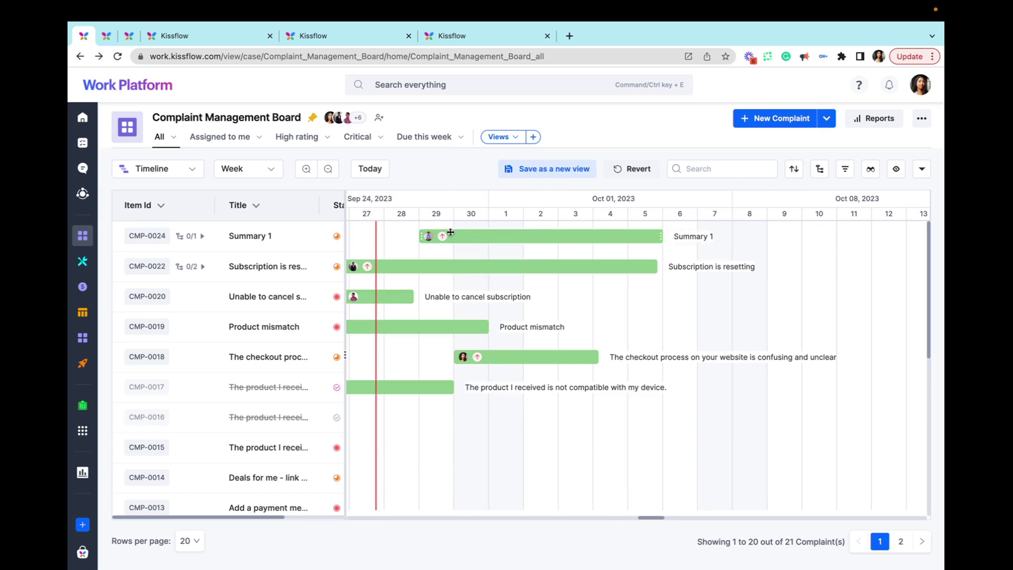
mouse_move(428, 236)
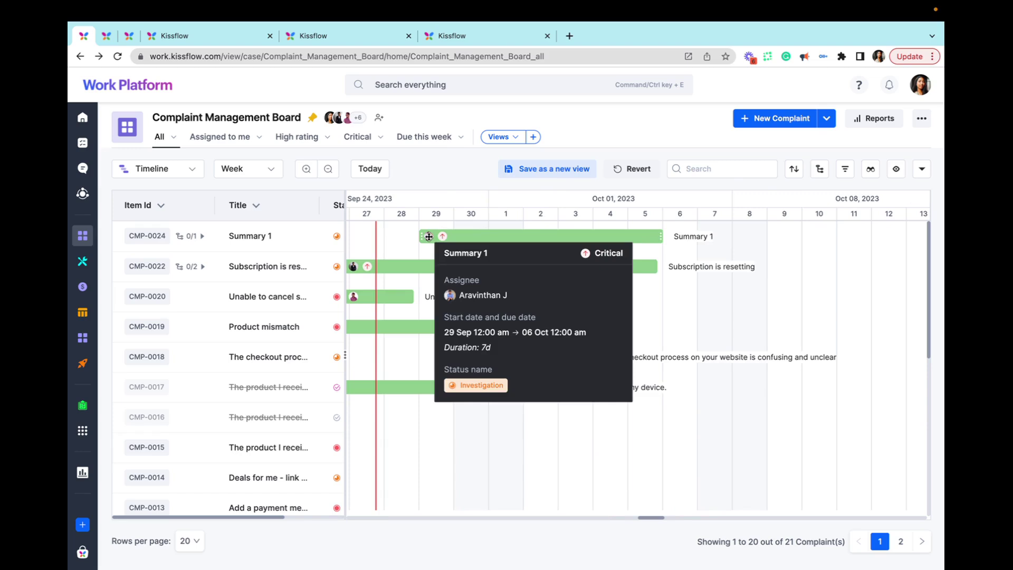
left_click(202, 236)
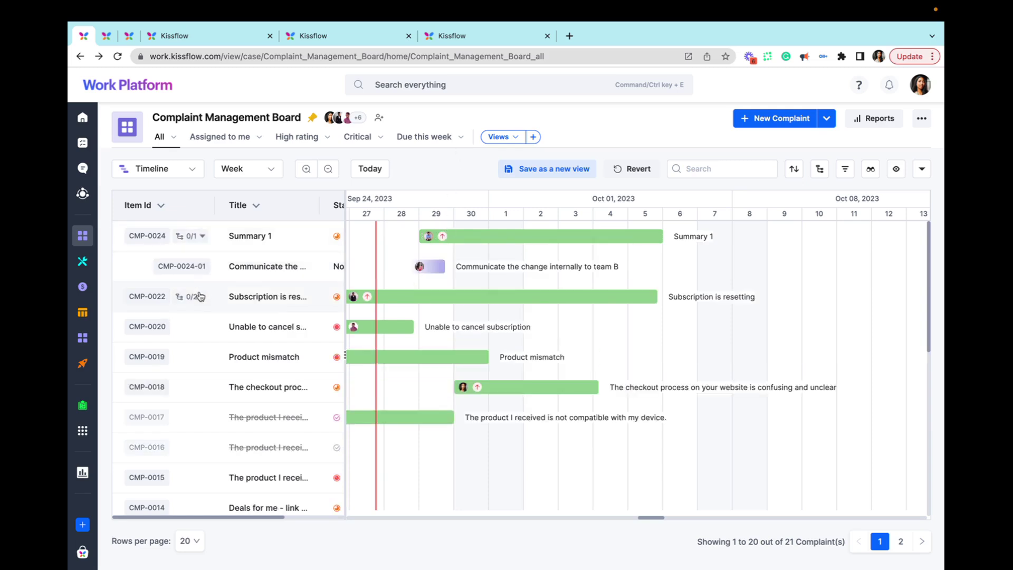
left_click(202, 297)
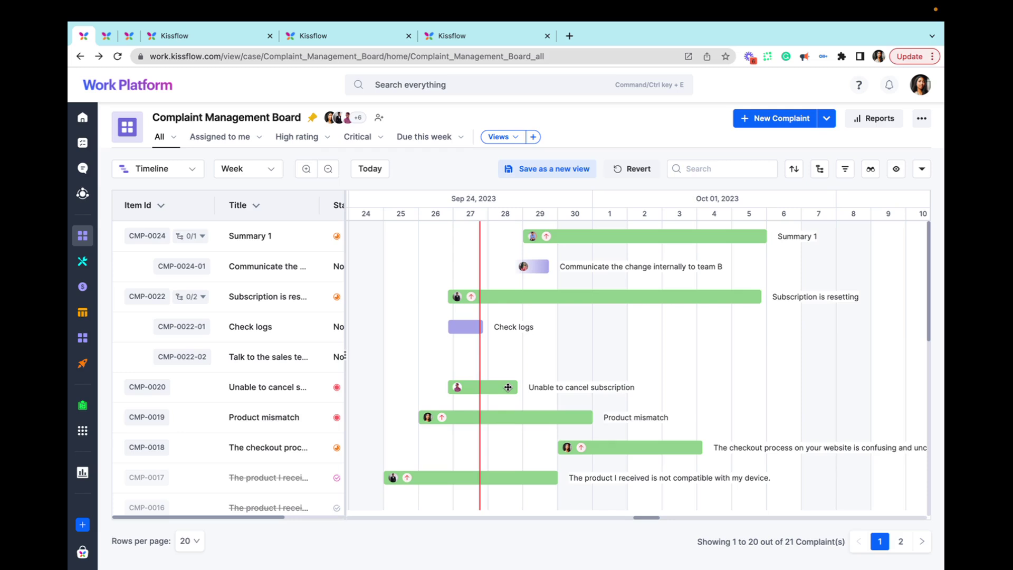
- Filter the timeline to complaints with Critical priority and a due date of This week, leaving subitems out of the filter
left_click(845, 169)
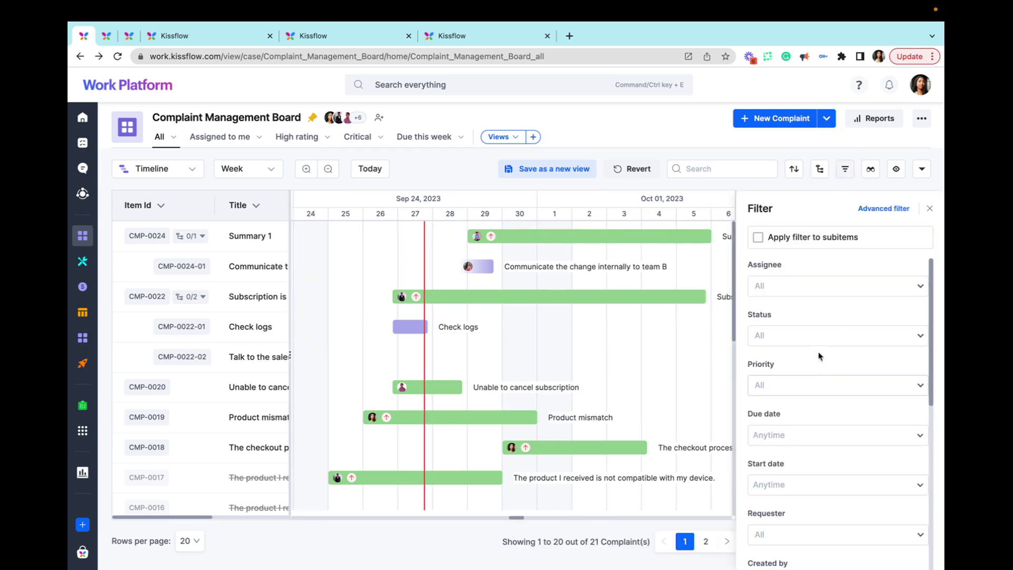
left_click(799, 382)
left_click(794, 413)
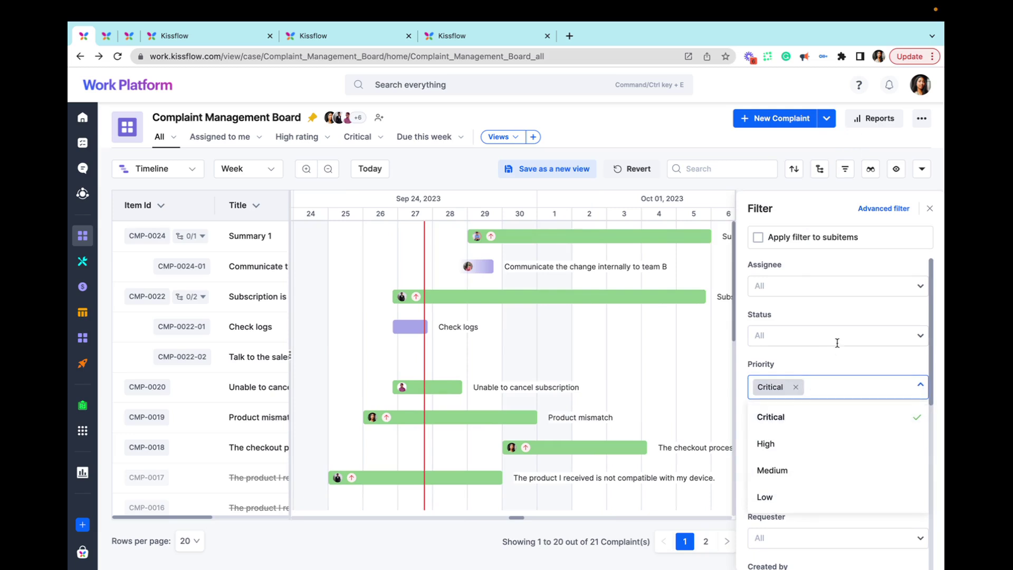
left_click(831, 362)
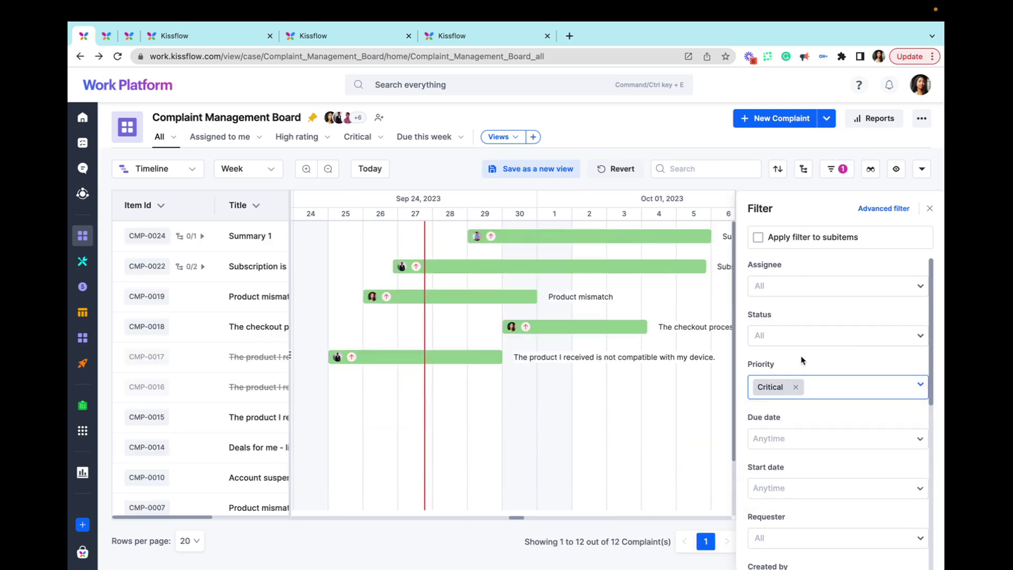
left_click(809, 439)
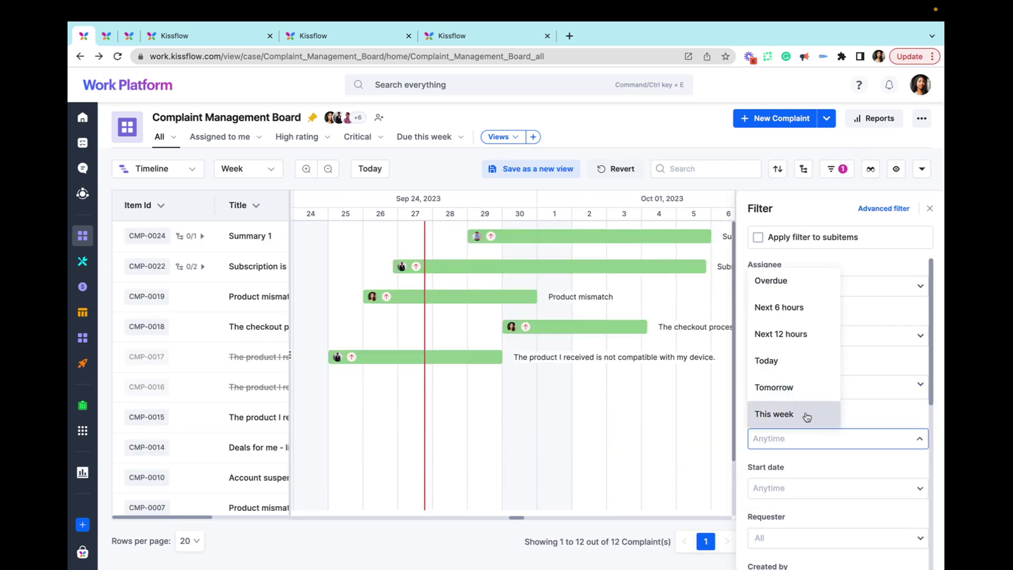
left_click(808, 414)
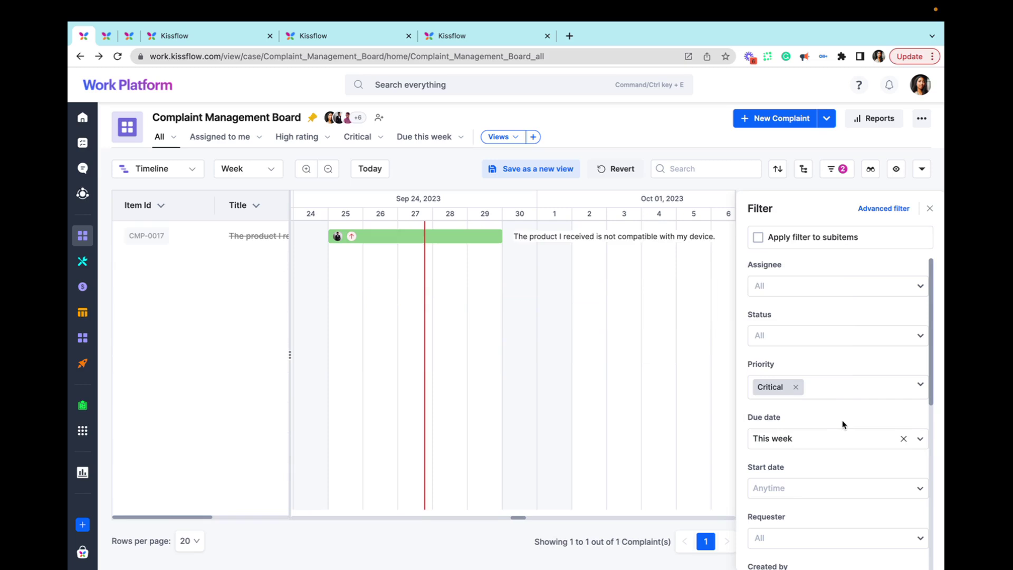
left_click(929, 208)
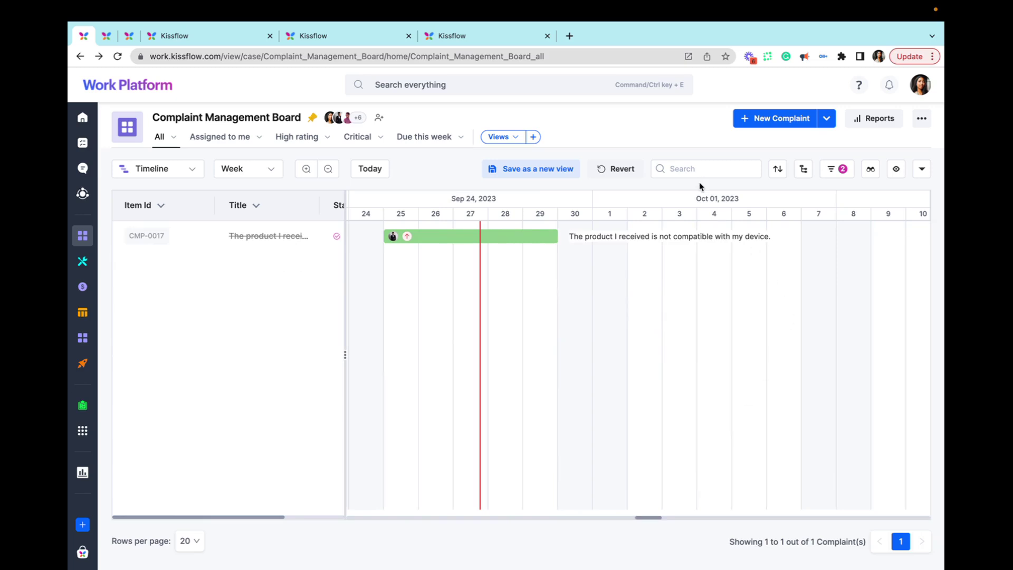
- Save the filtered timeline as a new view named "Critical this week", available to admins and members, and pin the view
left_click(548, 171)
left_click(478, 301)
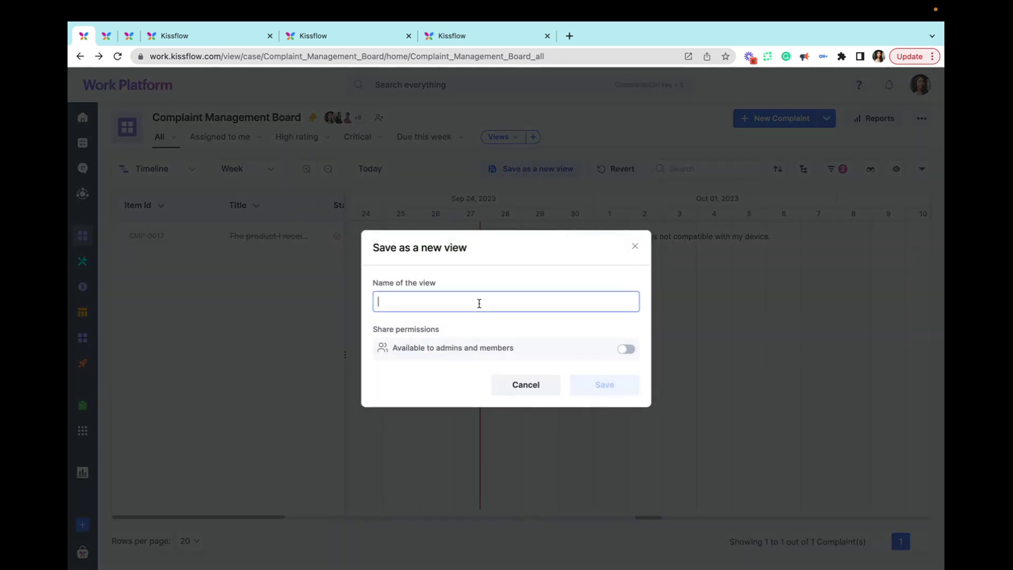
type("Critical this week")
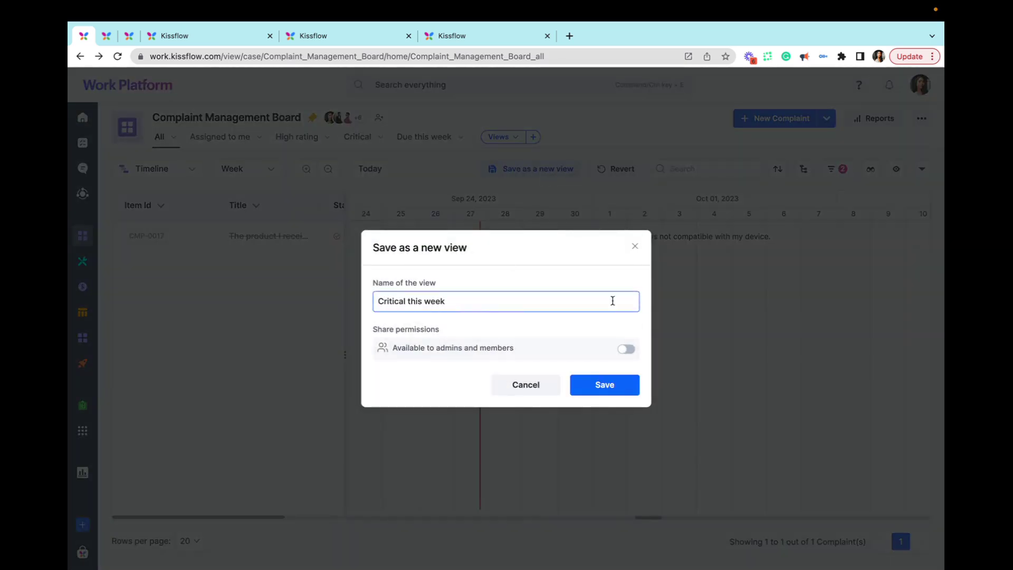
left_click(627, 349)
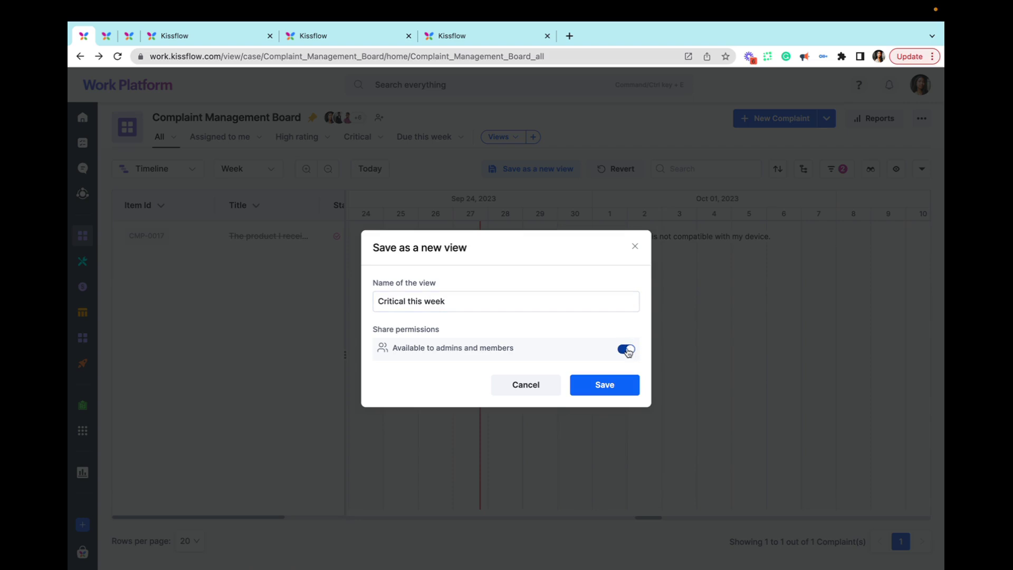
left_click(586, 382)
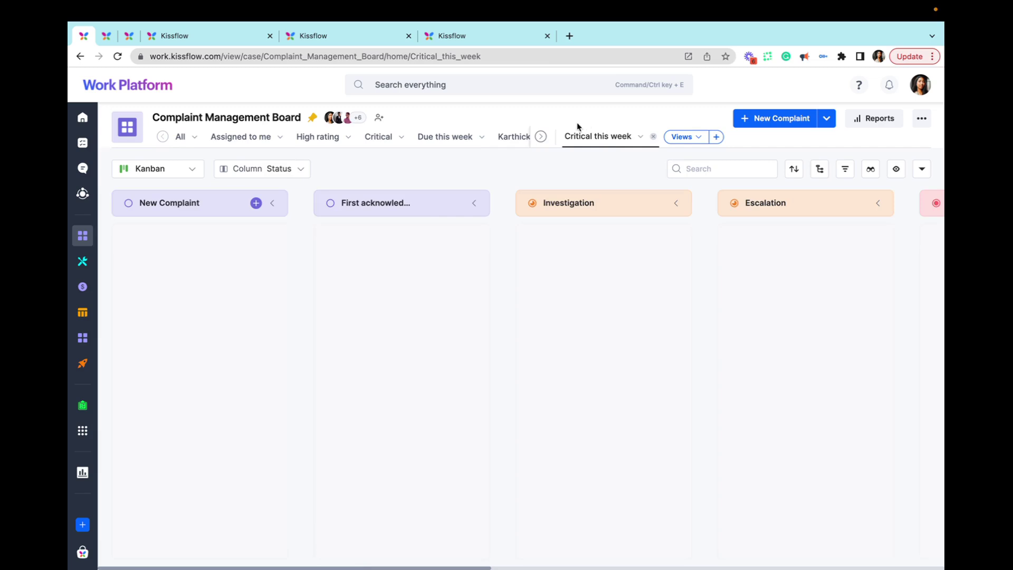
left_click(637, 139)
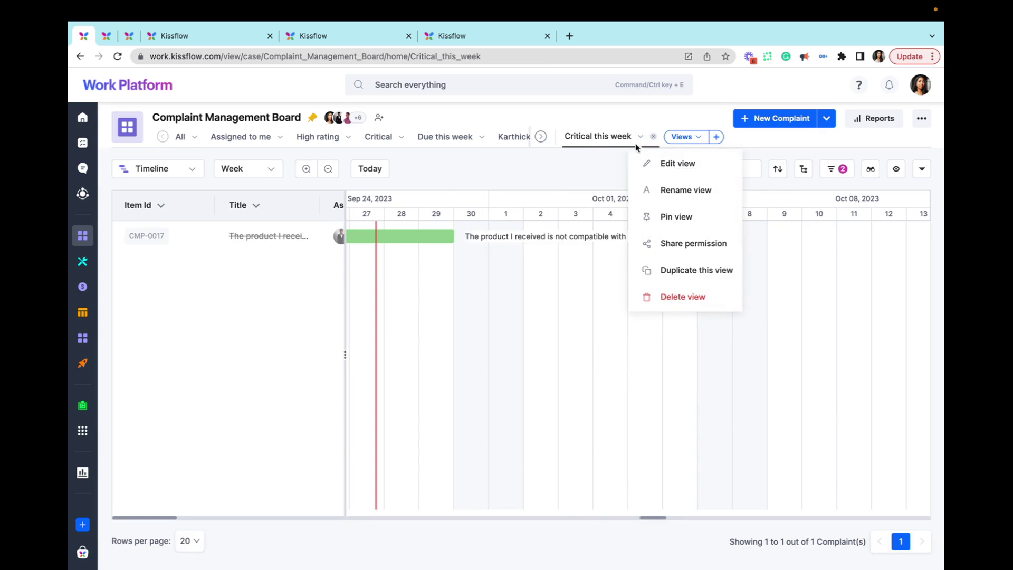
left_click(656, 215)
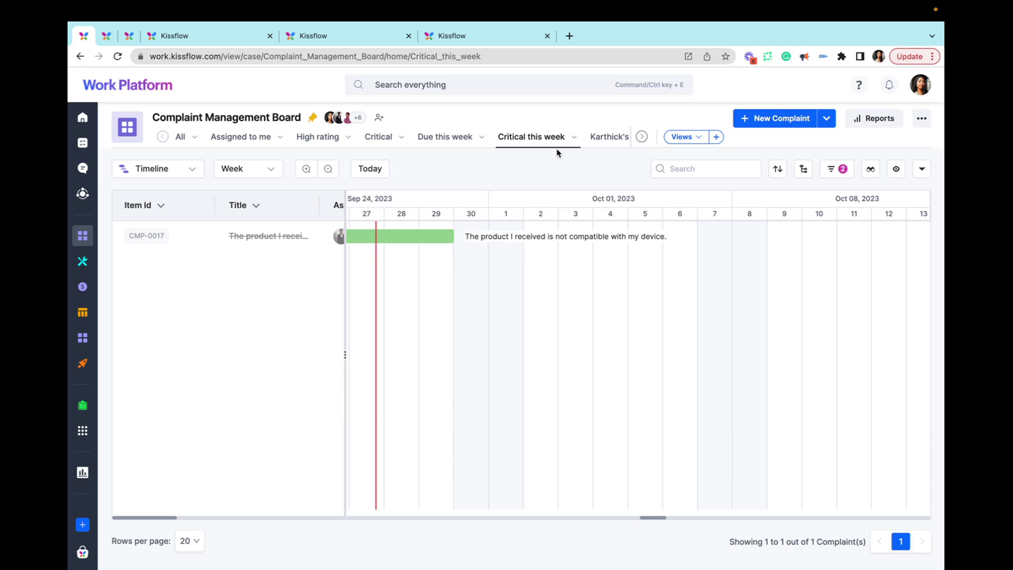
- Go to the board's Reports metrics and examine the status, priority and due date summary charts, including the Critical priority breakdown
key("ctrl+Tab")
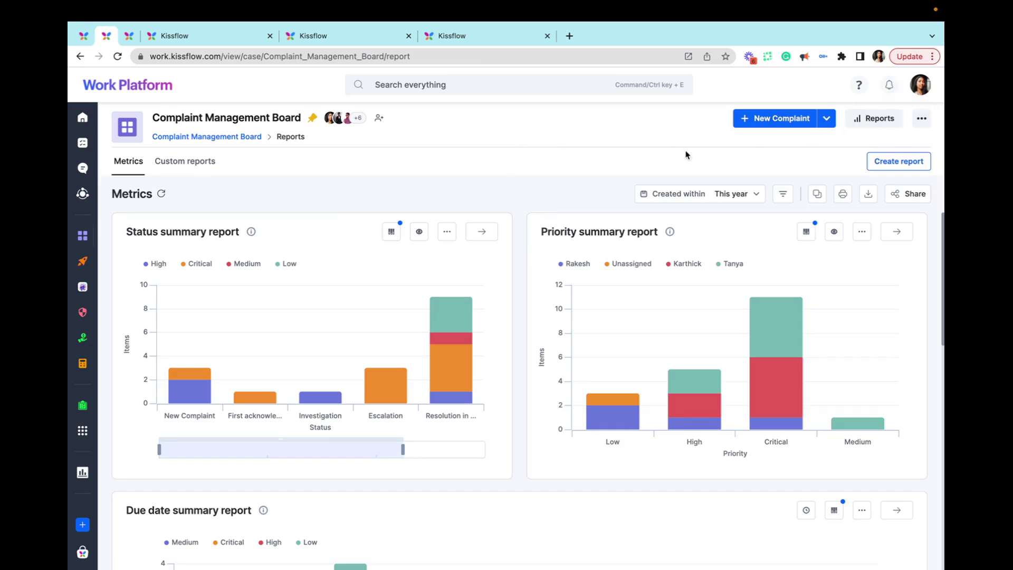
scroll(524, 199, "down", 1)
scroll(520, 277, "down", 2)
scroll(520, 277, "up", 2)
mouse_move(729, 320)
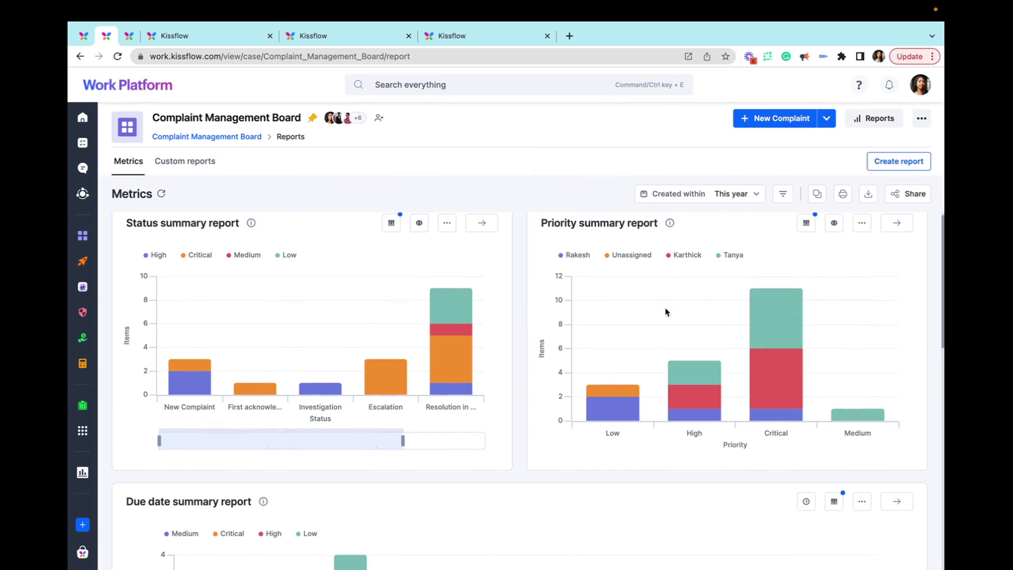
mouse_move(611, 421)
mouse_move(780, 392)
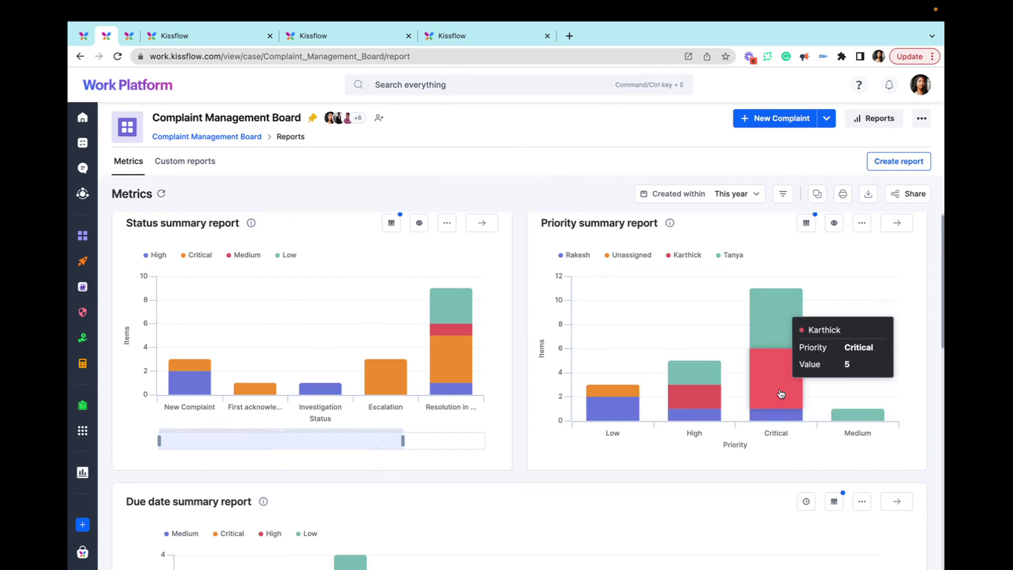
- From the Priority summary chart, open the Critical segment containing CMP-0010 and reassign that complaint to another team member
mouse_move(777, 418)
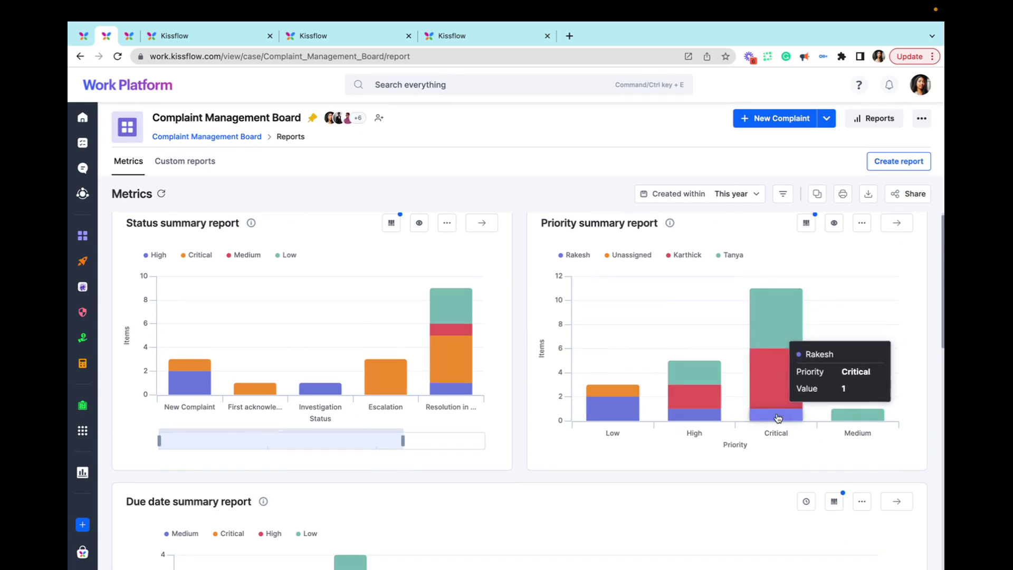
left_click(777, 417)
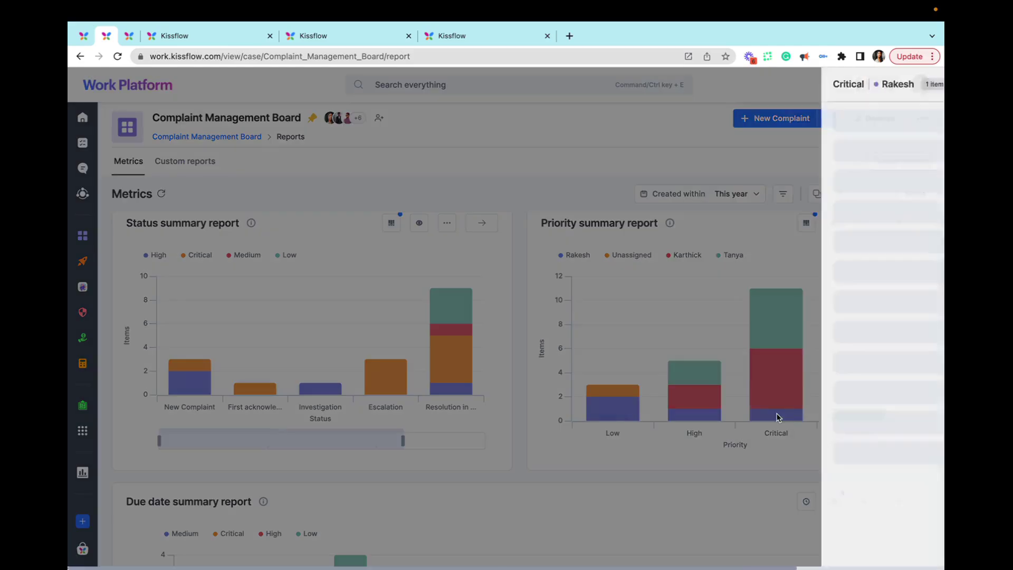
left_click(659, 120)
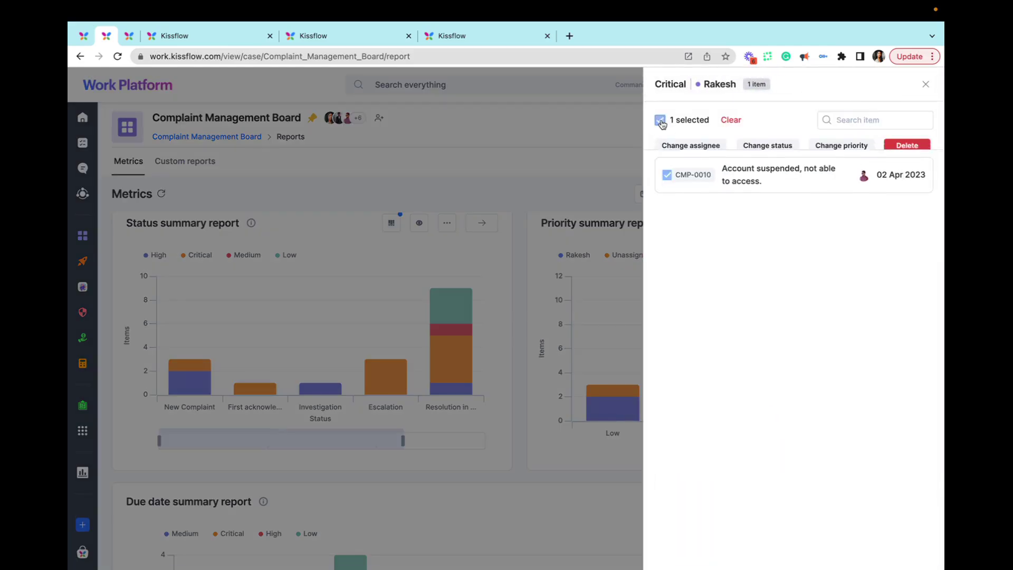
left_click(699, 148)
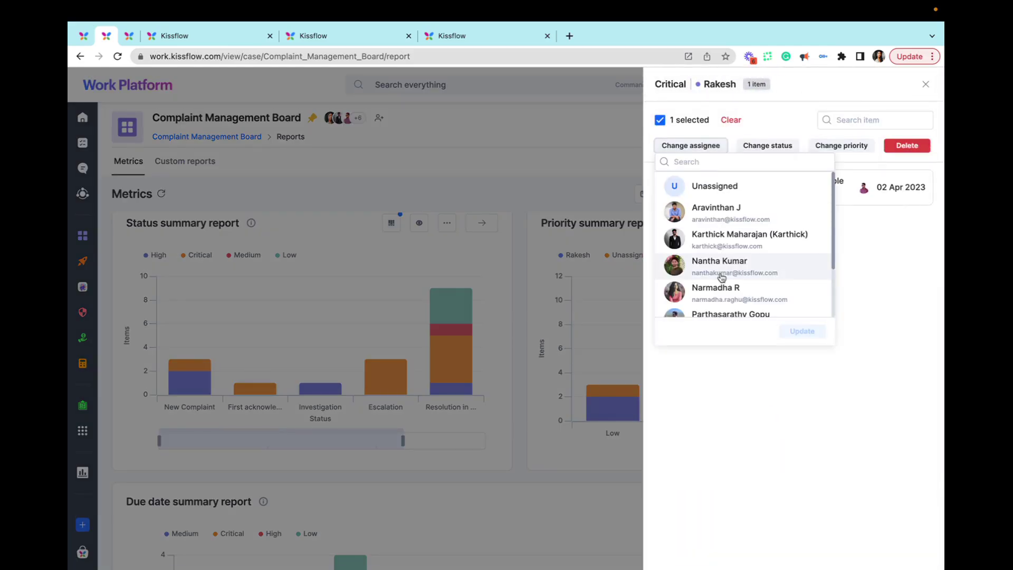
left_click(726, 291)
left_click(807, 331)
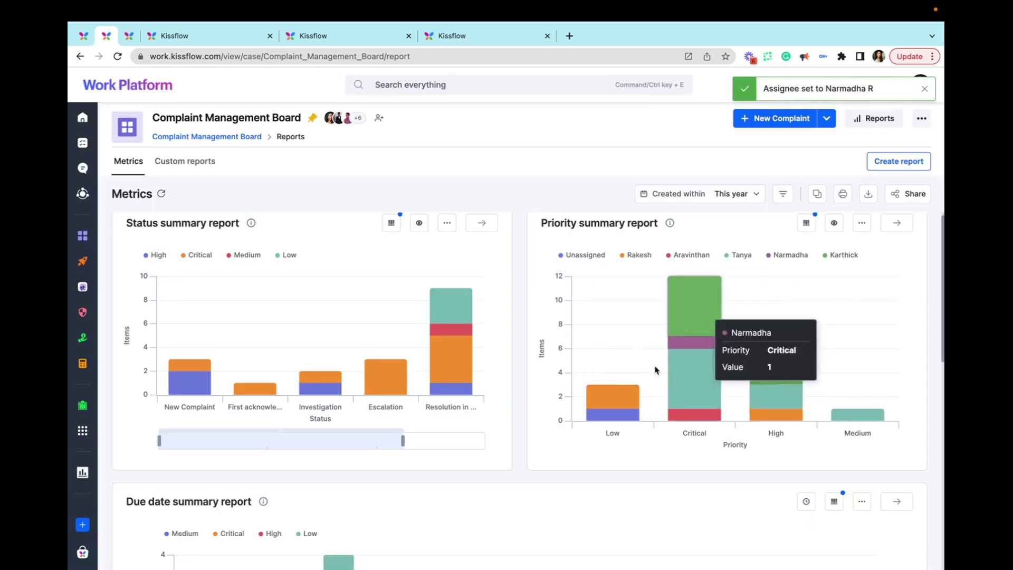
- In the Aging report, open the New Complaint items aged 91-180 days and set the priority of all of them to Critical
scroll(536, 478, "down", 4)
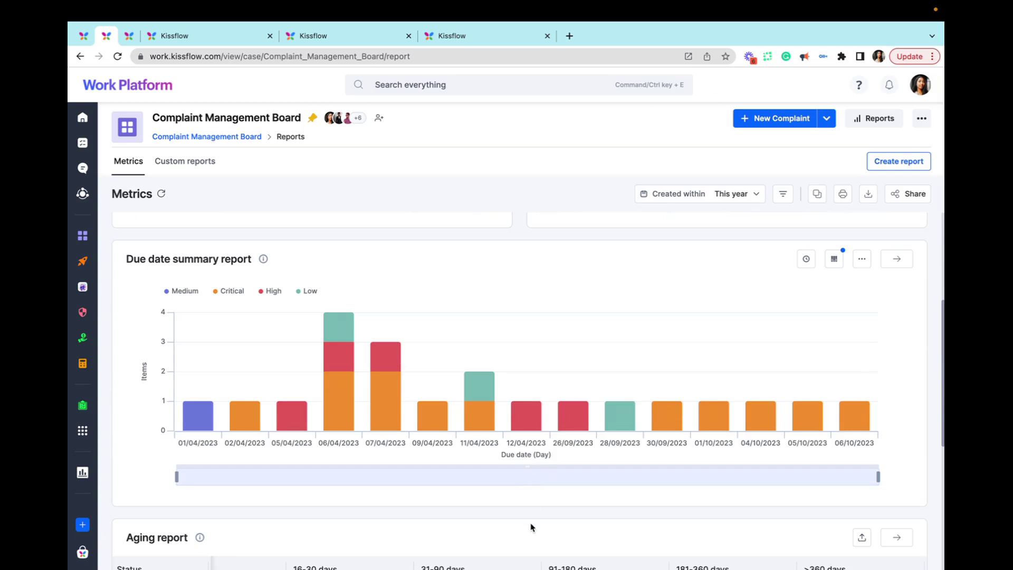
scroll(532, 526, "down", 5)
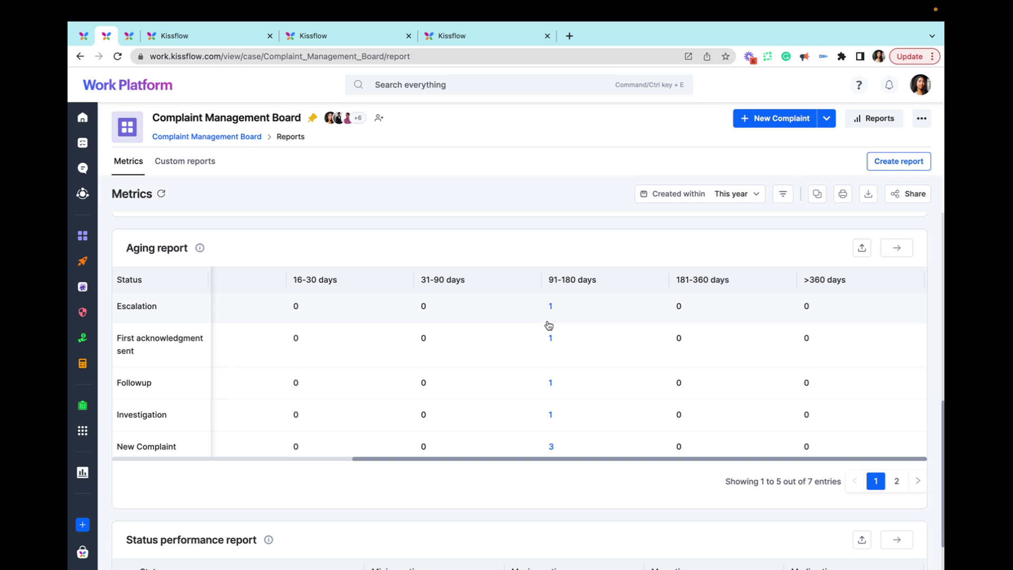
left_click(551, 448)
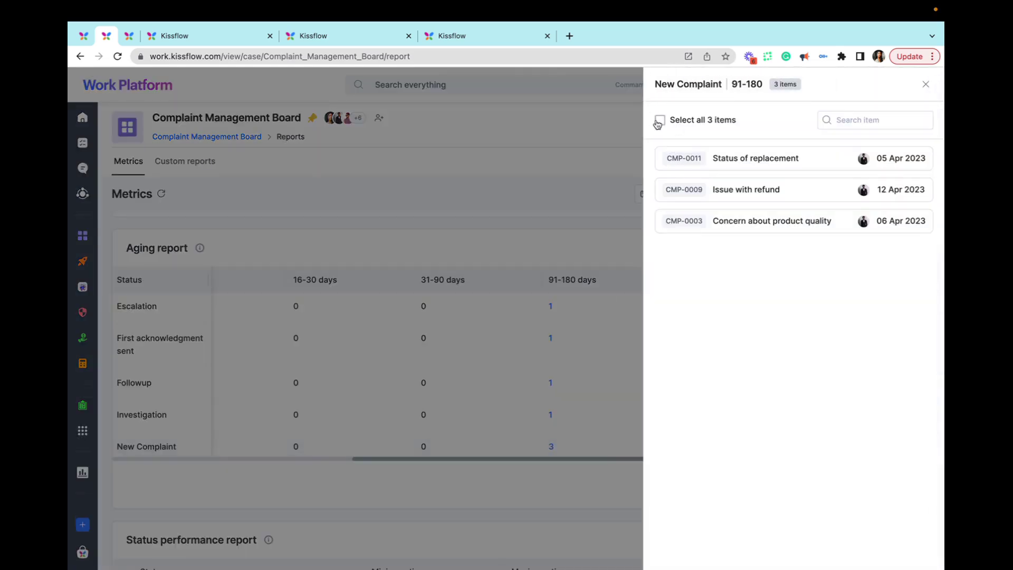
left_click(659, 120)
left_click(816, 148)
left_click(865, 168)
left_click(889, 277)
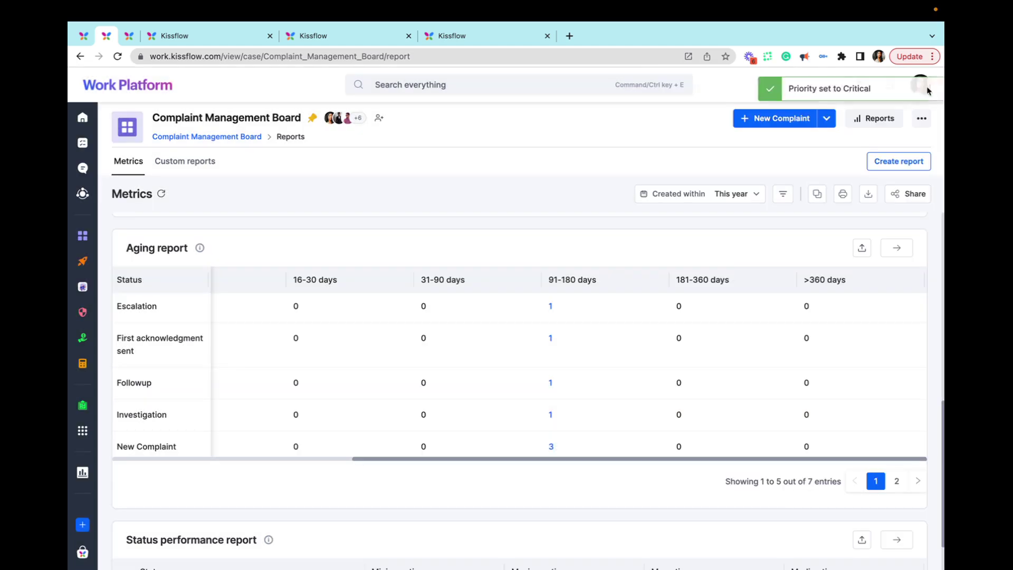
- Examine the Status performance report, expanding First acknowledgment sent to see its times per assignee
scroll(715, 323, "down", 2)
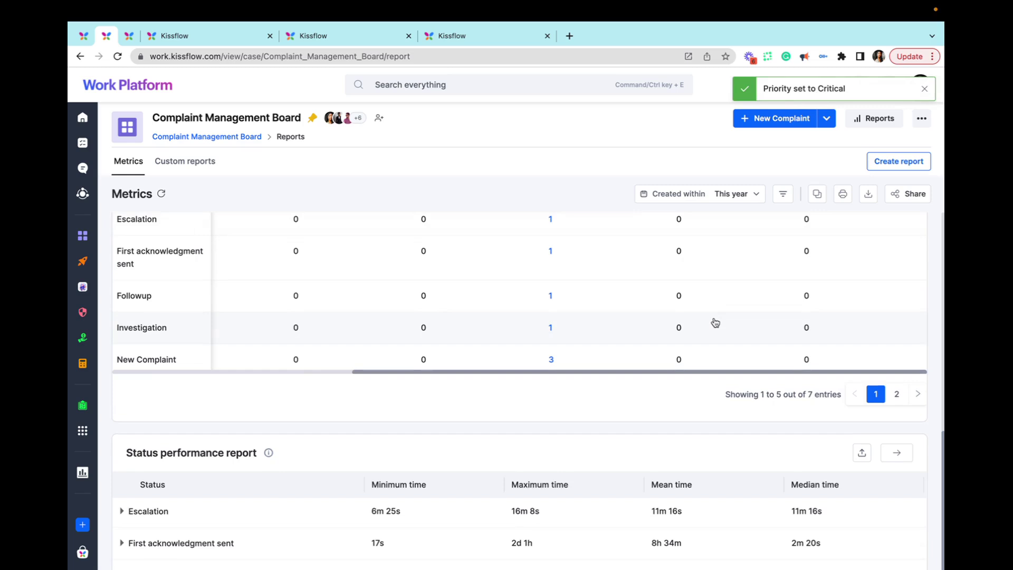
scroll(715, 322, "down", 3)
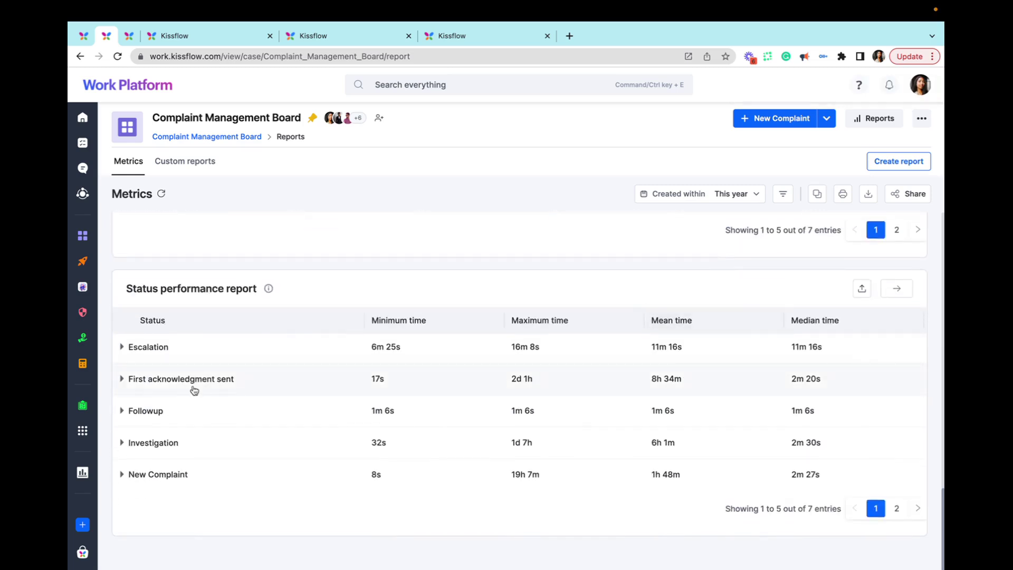
left_click(122, 380)
scroll(410, 349, "down", 1)
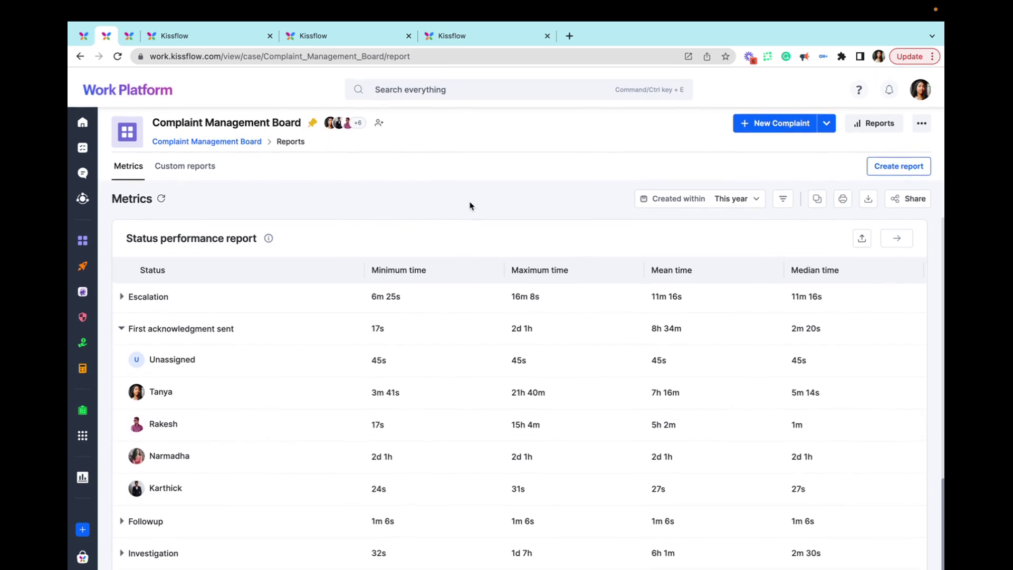
scroll(475, 280, "up", 6)
scroll(475, 280, "up", 10)
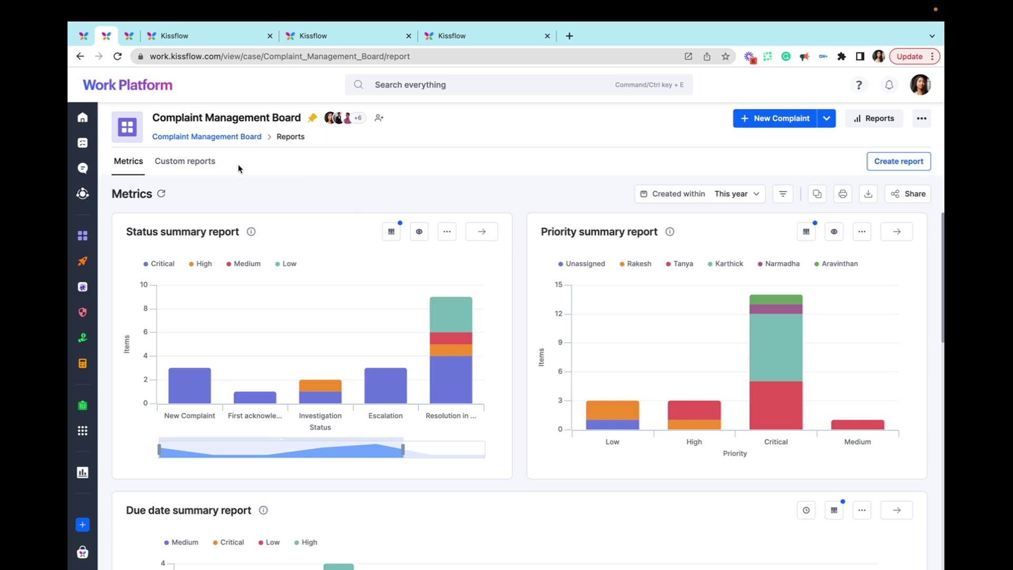
- Return to the board and open CMP-0024, setting its nature of suggested resolution to Change request and the type of change request to Marketing
left_click(200, 138)
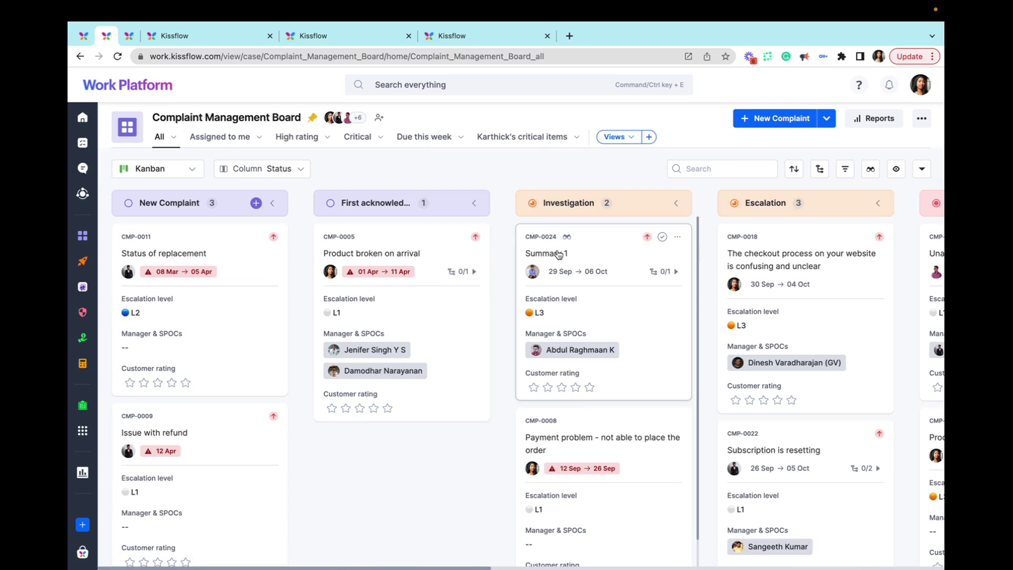
left_click(593, 254)
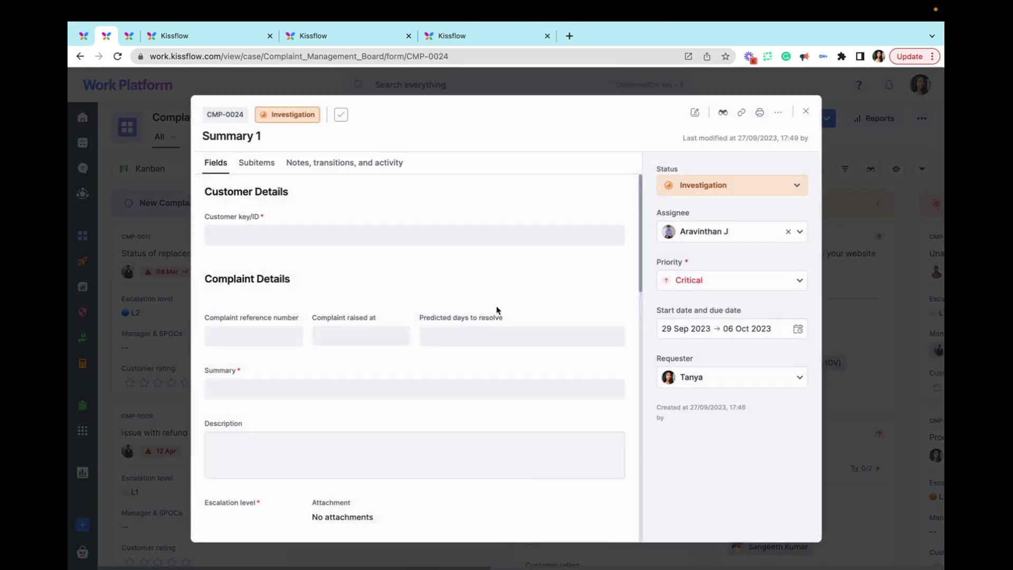
scroll(472, 344, "down", 10)
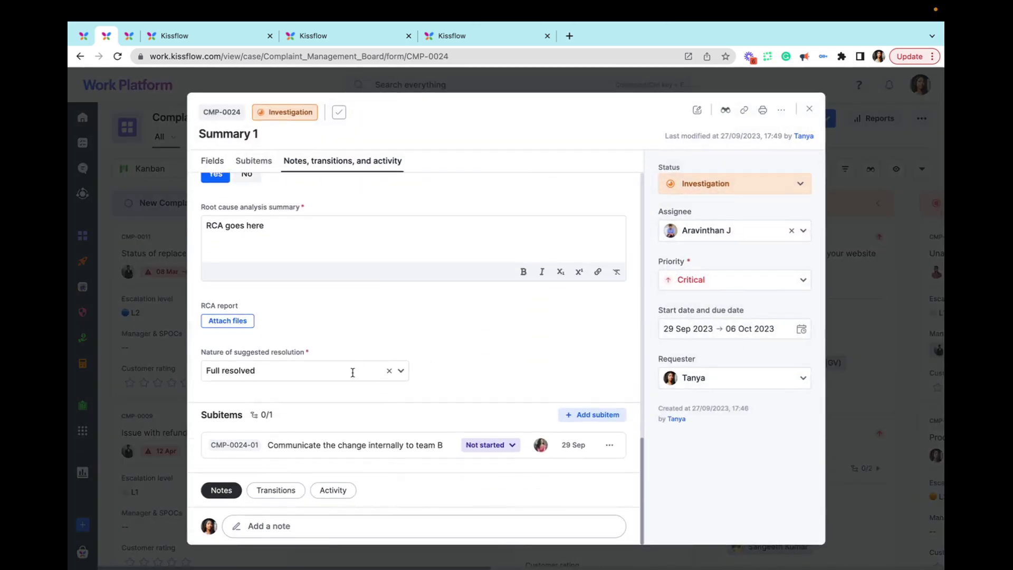
left_click(347, 374)
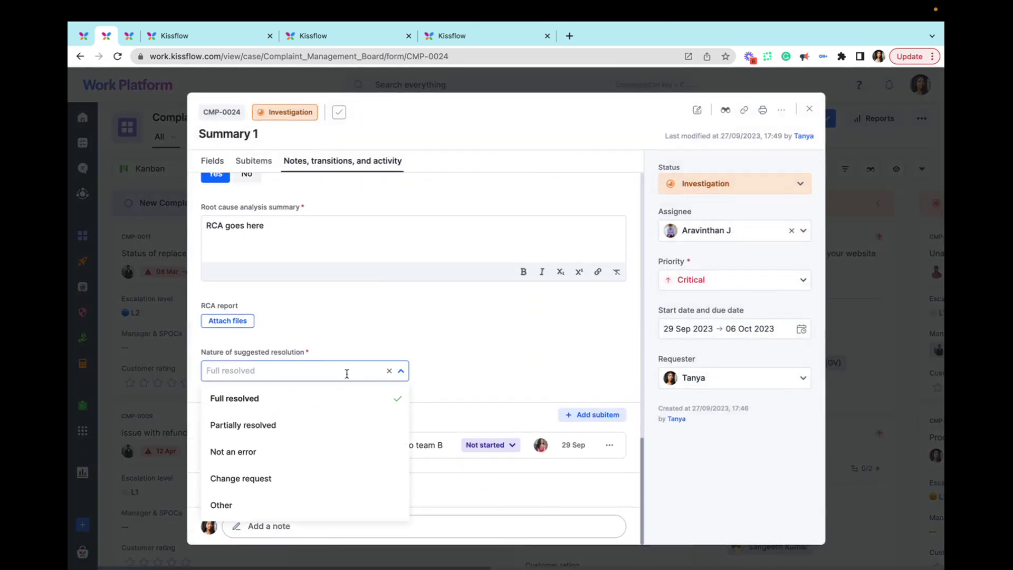
left_click(323, 477)
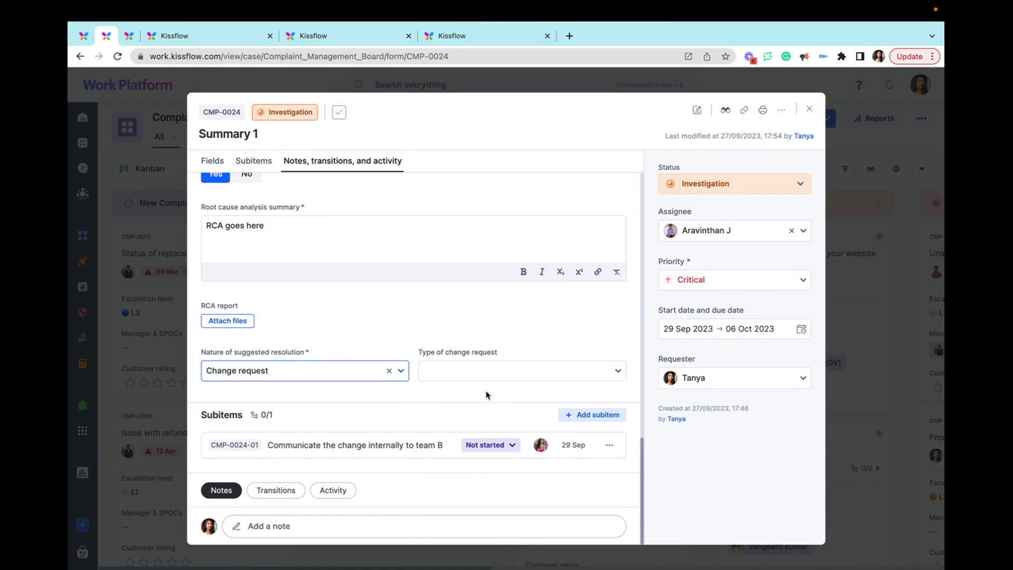
left_click(471, 370)
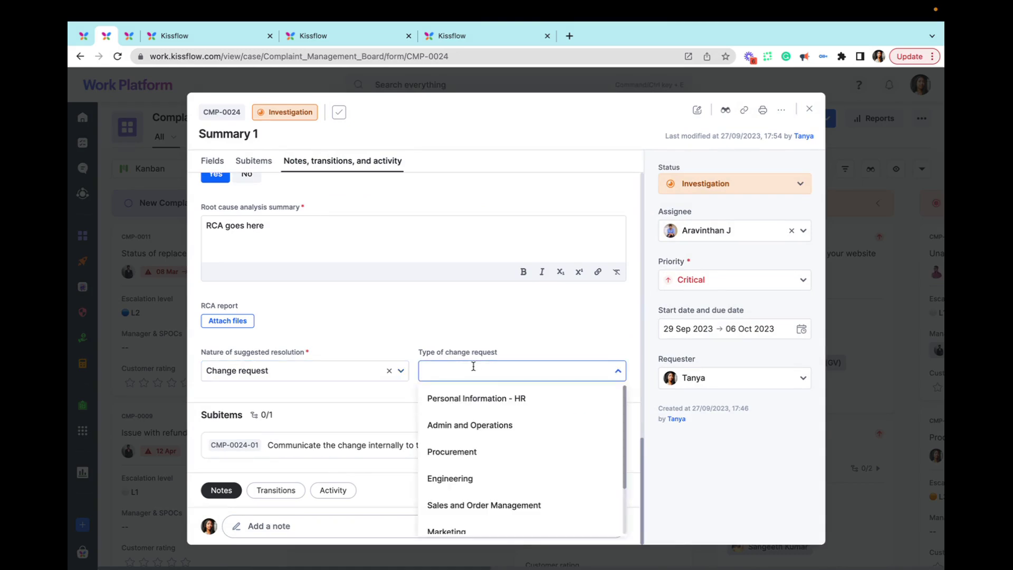
scroll(477, 519, "down", 1)
left_click(470, 491)
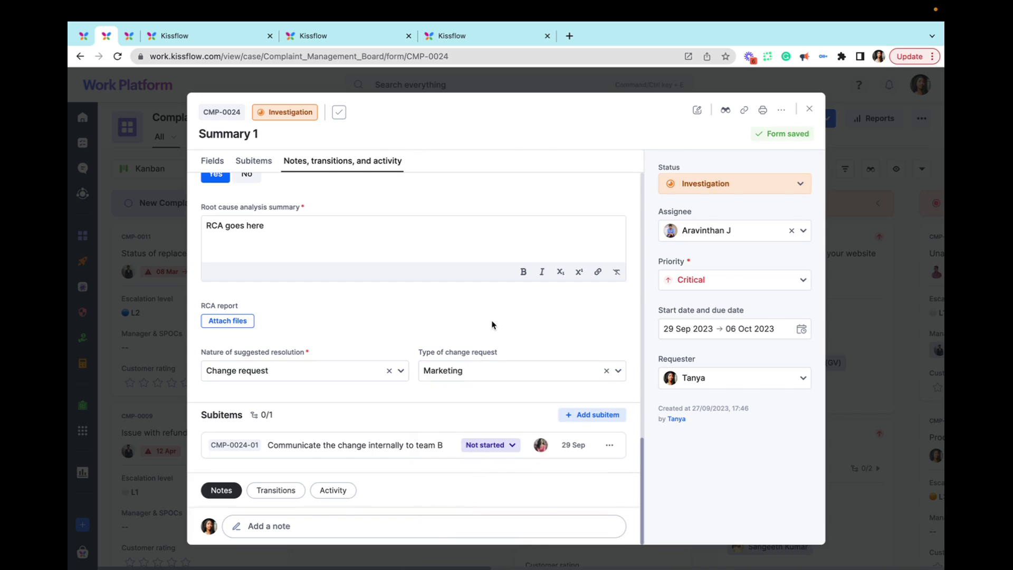
- Review and close complaint CMP-0024, and move its card from the Investigation column to Escalation
scroll(491, 324, "up", 15)
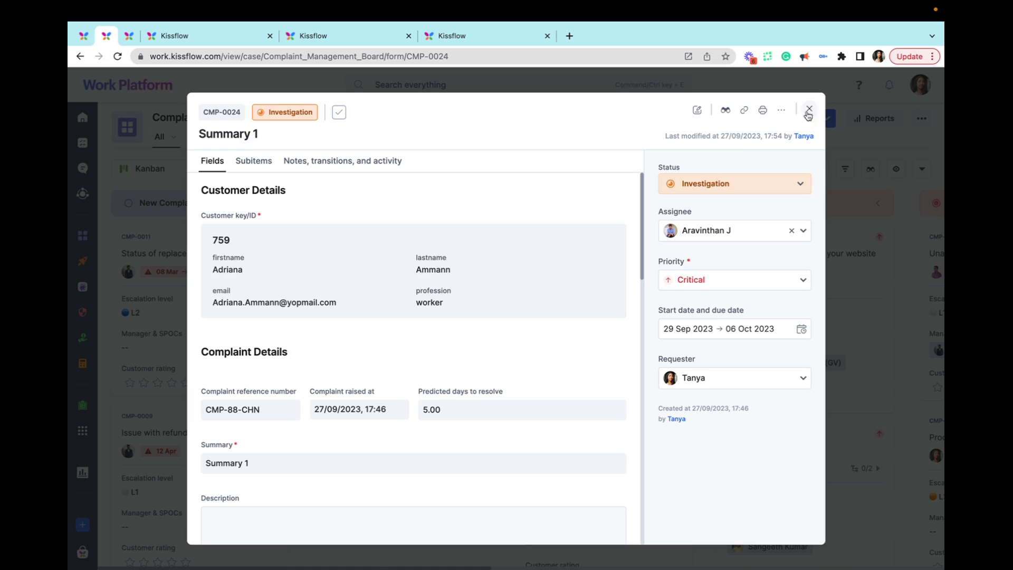
scroll(597, 260, "down", 10)
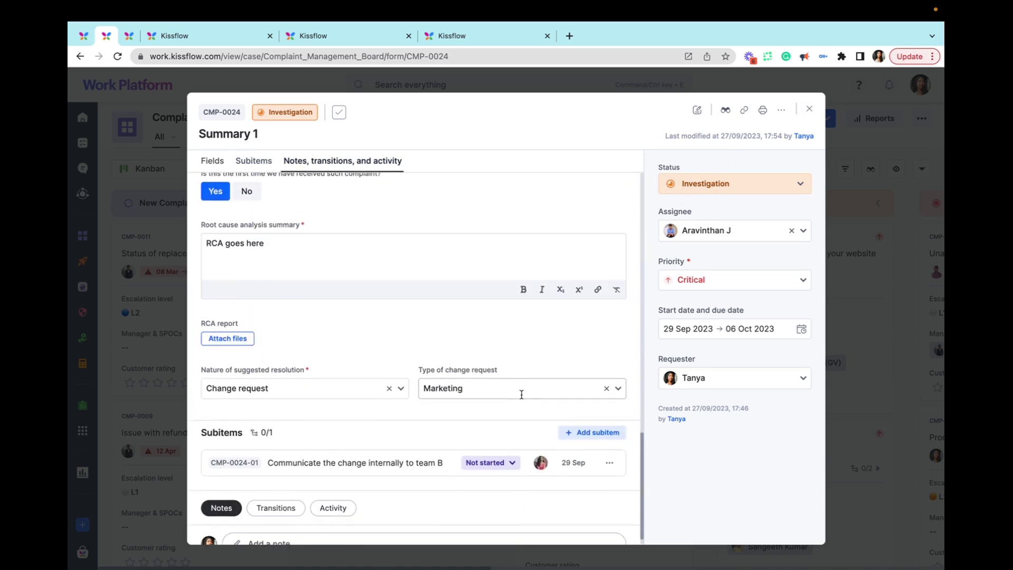
left_click(812, 108)
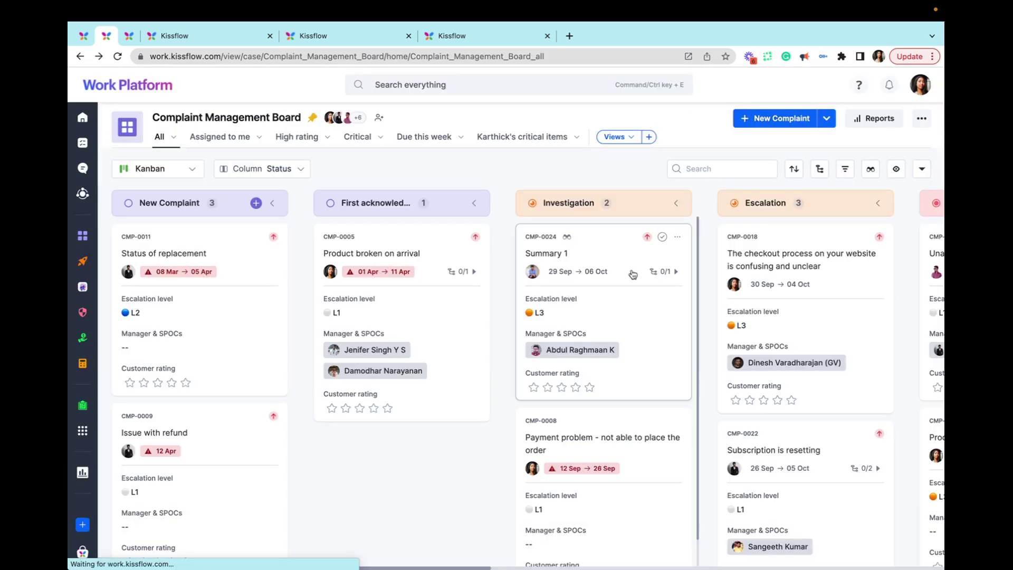
left_click_drag(567, 253, 749, 250)
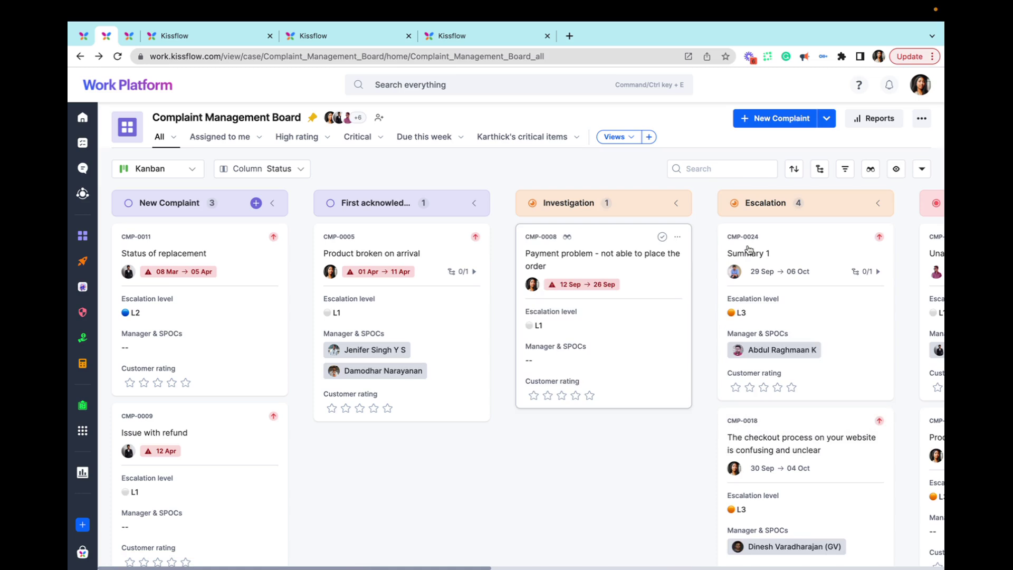
- Refresh the Change Management Process, review the newest Lead approval request for its linked complaint details, and return to the complaint board
left_click(127, 42)
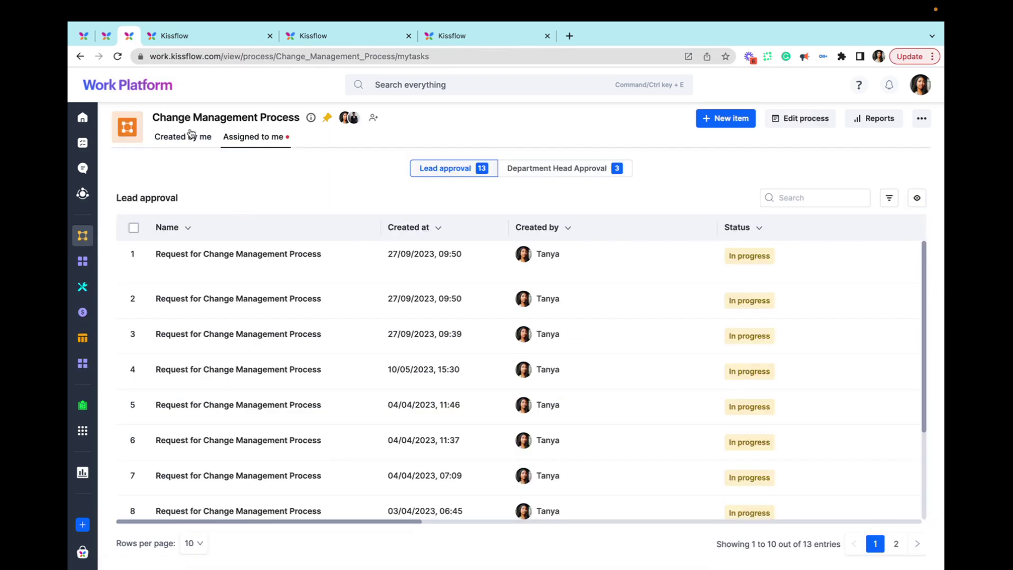
left_click(117, 56)
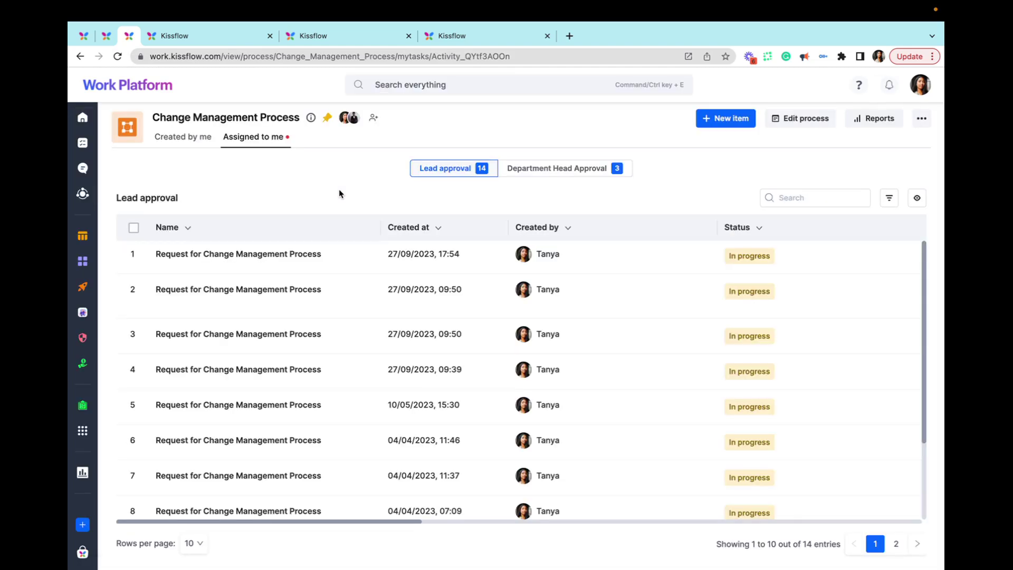
left_click(346, 258)
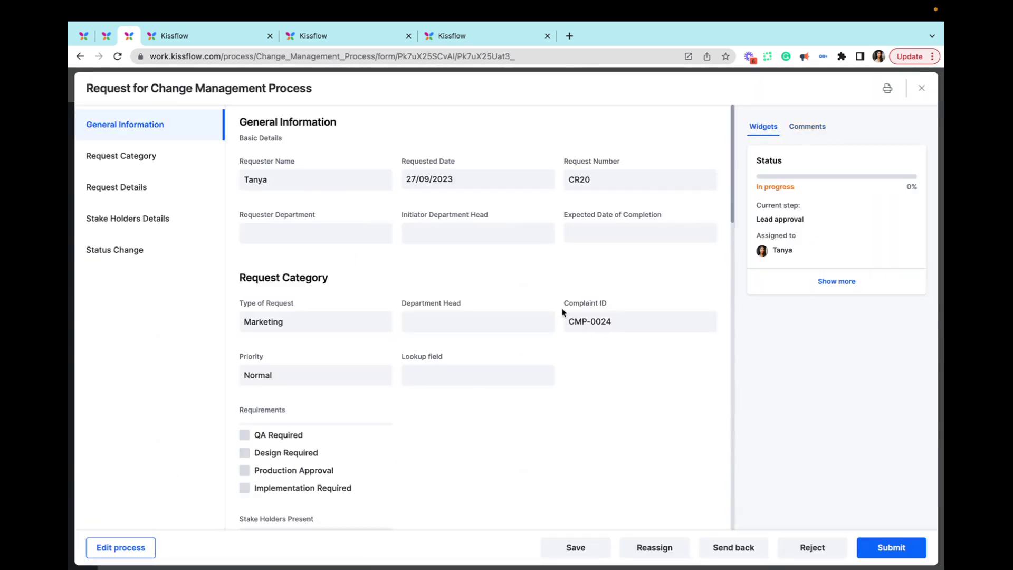
scroll(344, 402, "down", 3)
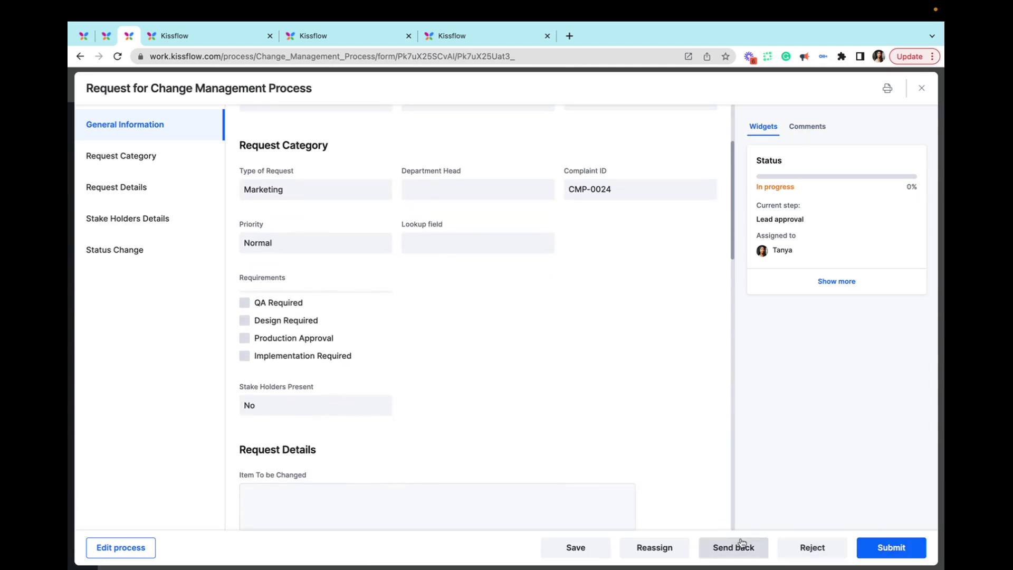
scroll(603, 422, "up", 3)
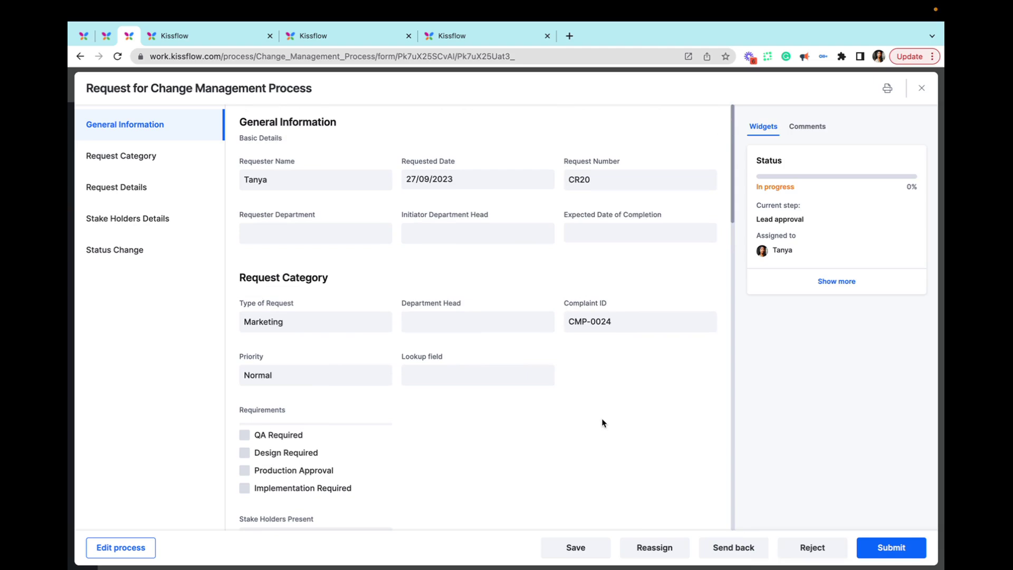
left_click(106, 35)
scroll(700, 305, "right", 2)
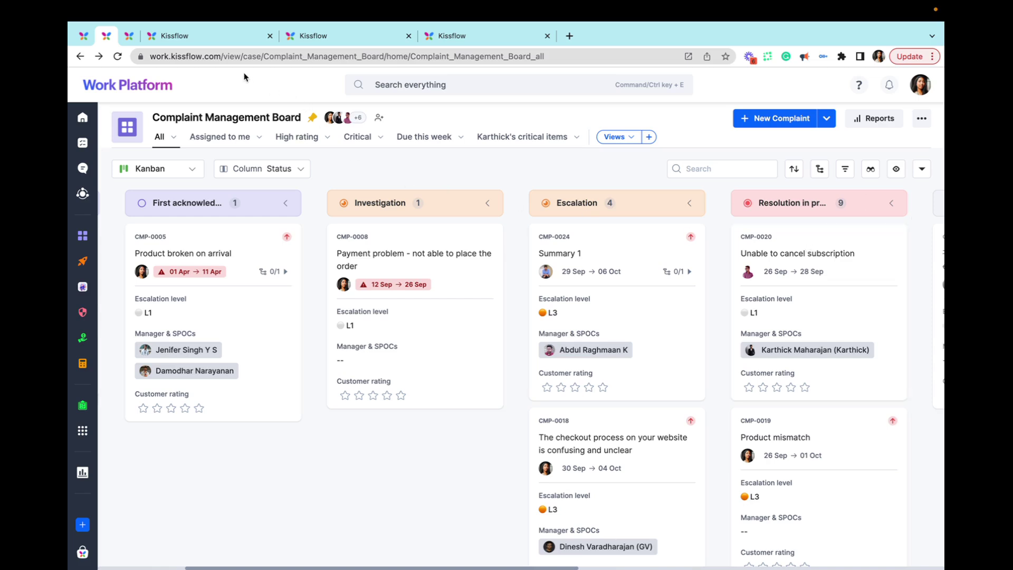
- Switch to the Asset Management - demo board and examine the statuses in its workflow settings, closing them without changes
left_click(231, 38)
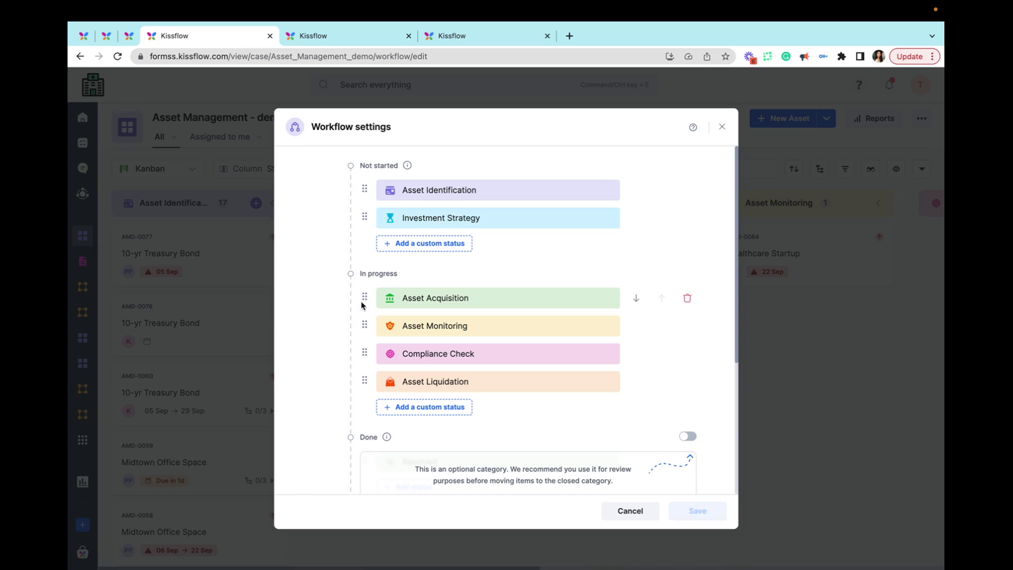
scroll(496, 345, "down", 4)
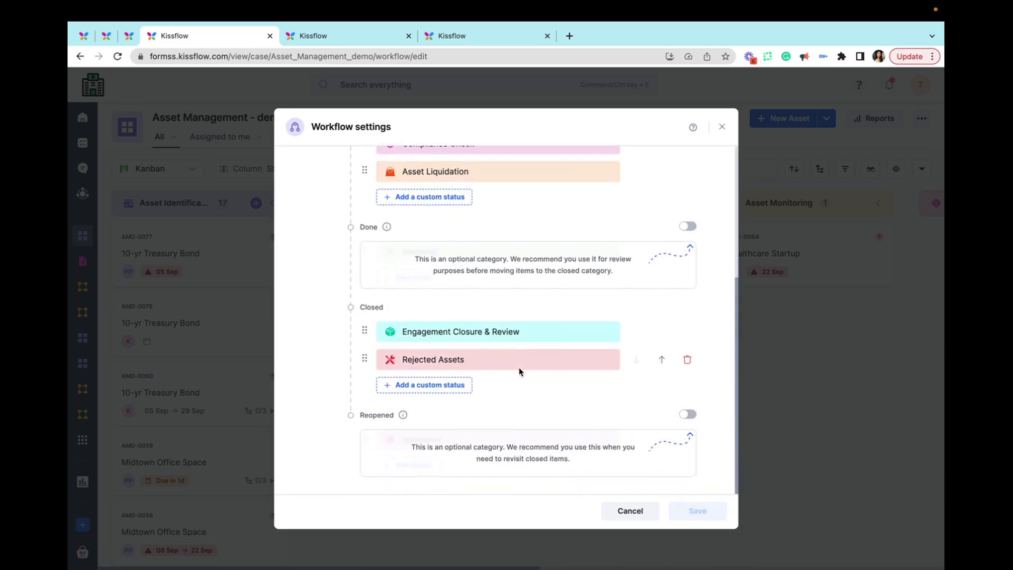
scroll(519, 369, "up", 4)
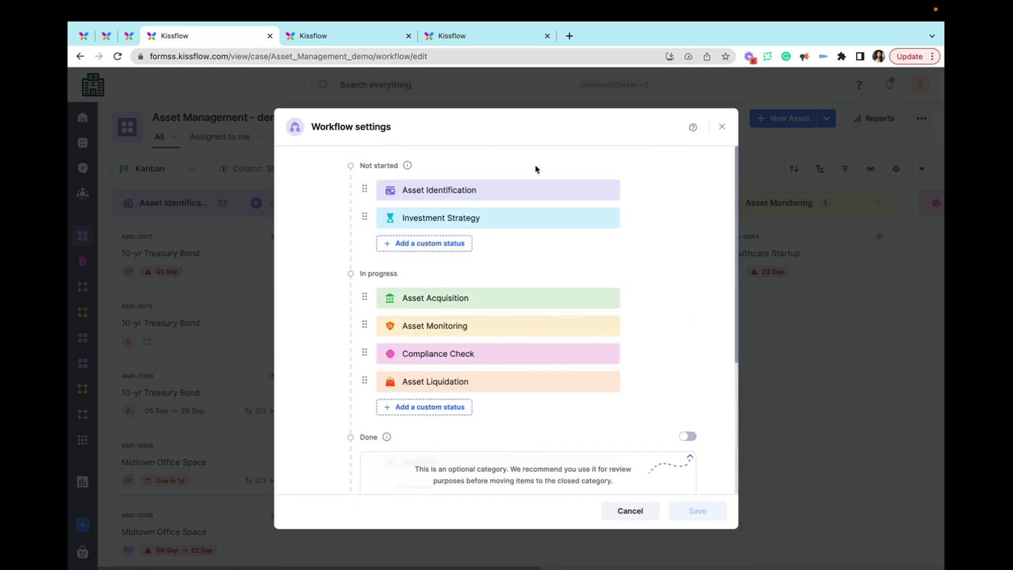
left_click(722, 127)
- Open the form configuration of the Asset Management - demo board
left_click(922, 118)
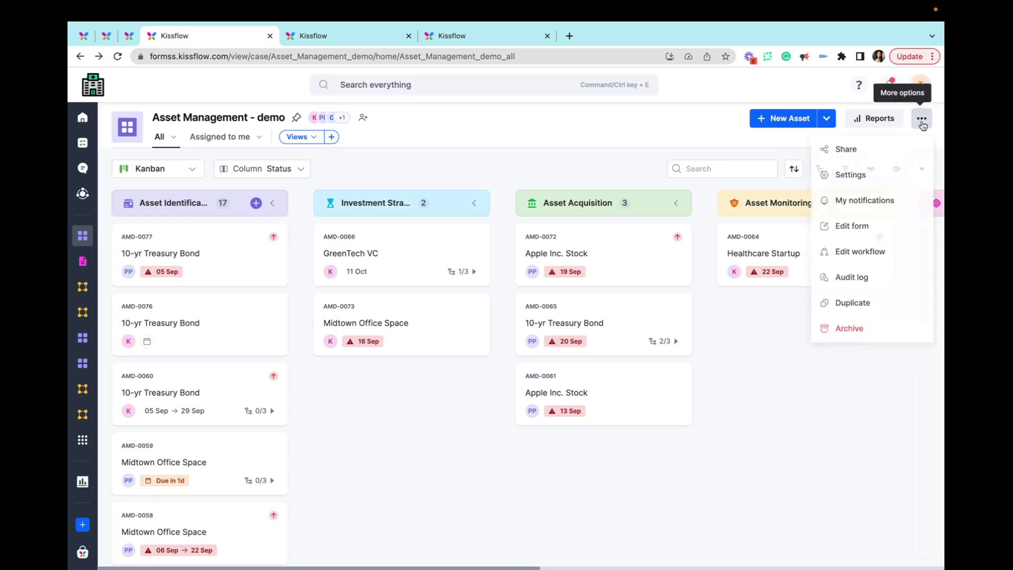
left_click(844, 231)
mouse_move(522, 322)
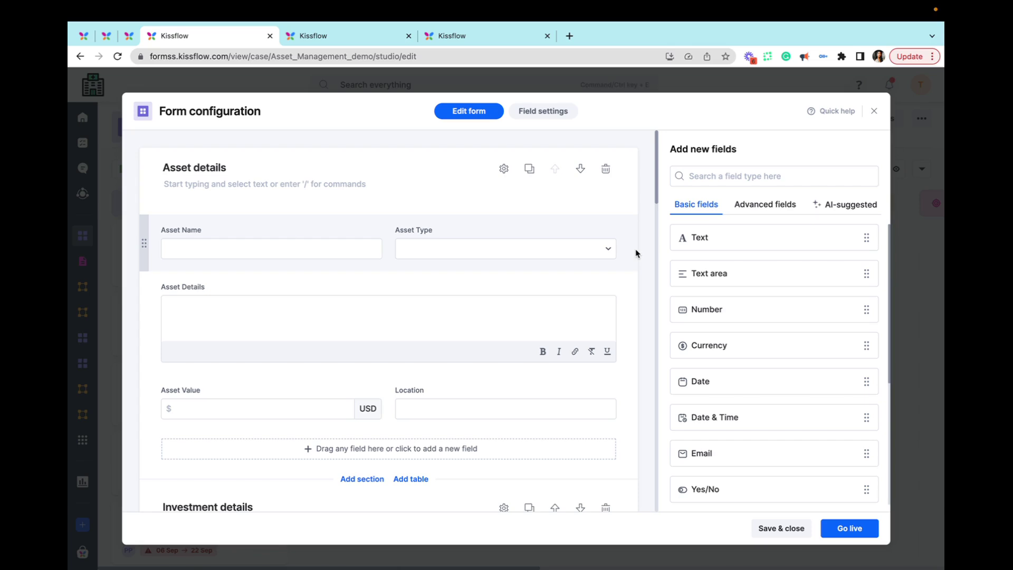
- Examine the form sections from Asset details through Asset Monitoring, and close the form configuration without changes
scroll(636, 253, "down", 3)
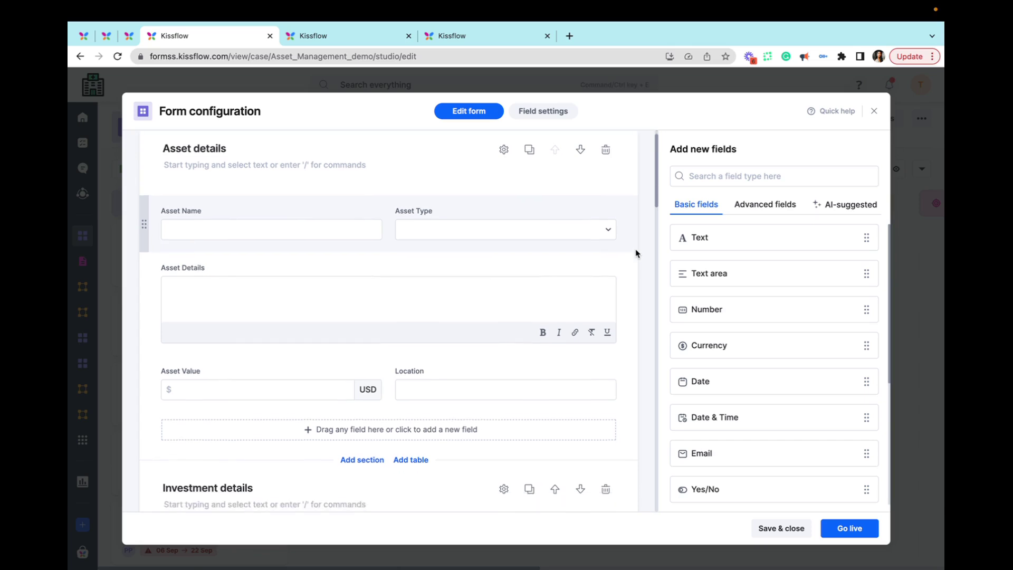
scroll(635, 254, "down", 2)
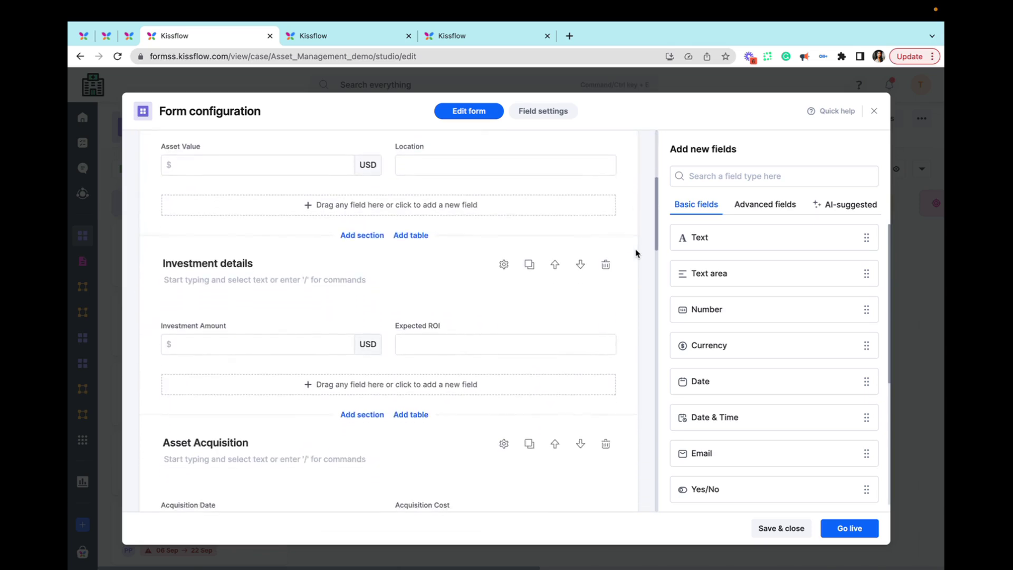
scroll(311, 292, "down", 4)
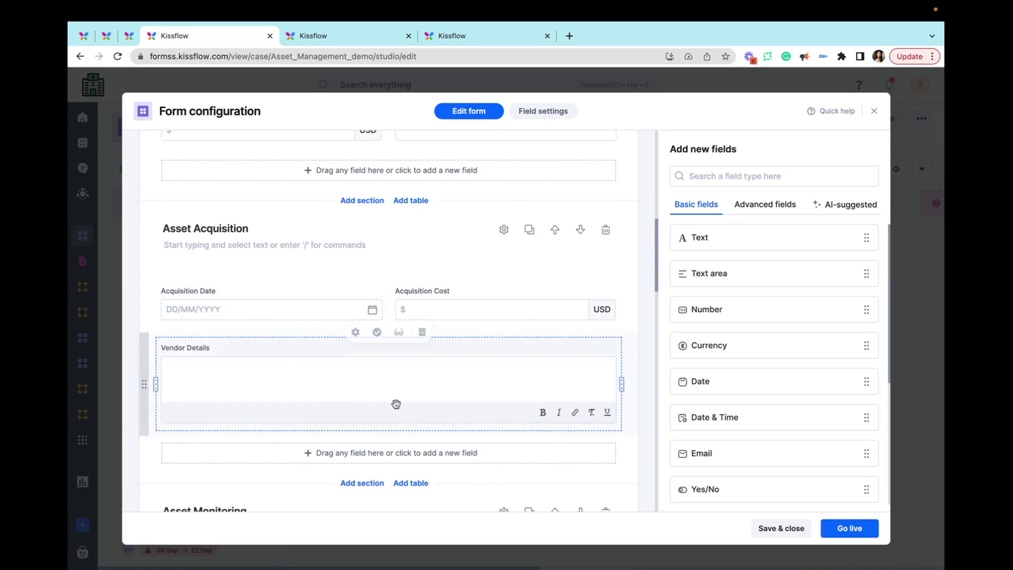
scroll(396, 403, "down", 3)
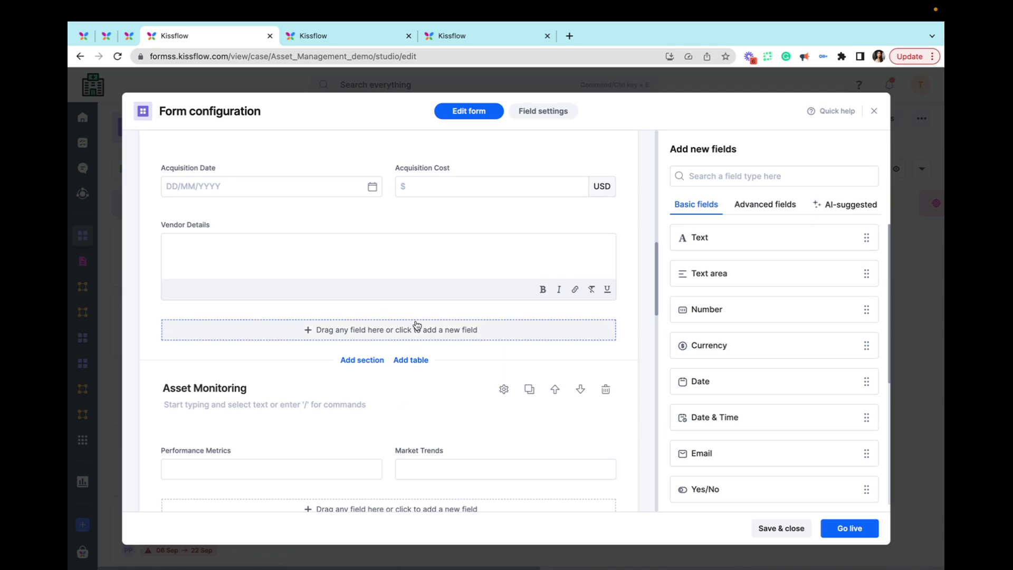
scroll(417, 324, "up", 10)
left_click(874, 113)
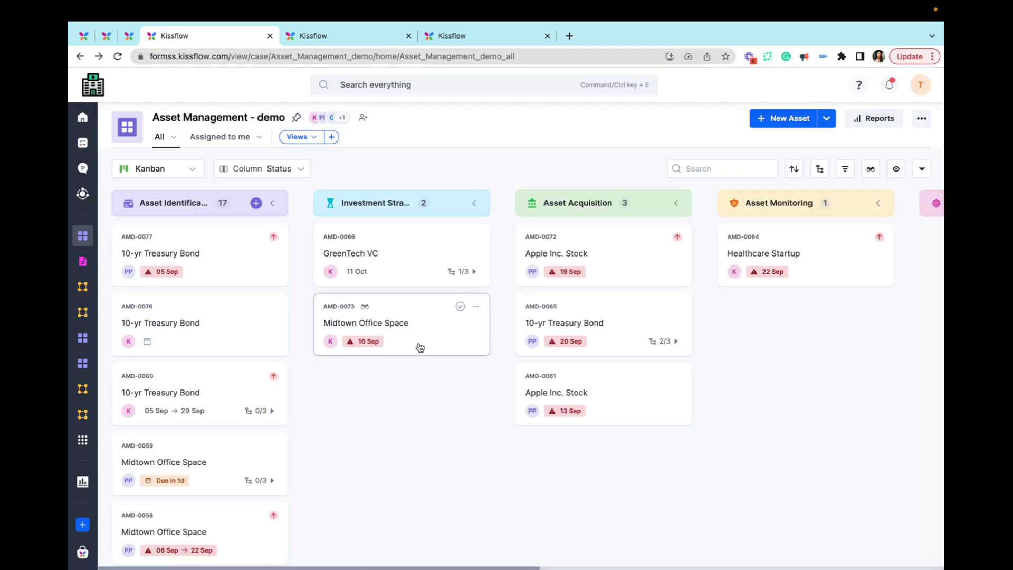
- Switch to the 4.0 Product Issues board, display it in List view and look through the issues
key("ctrl+Tab")
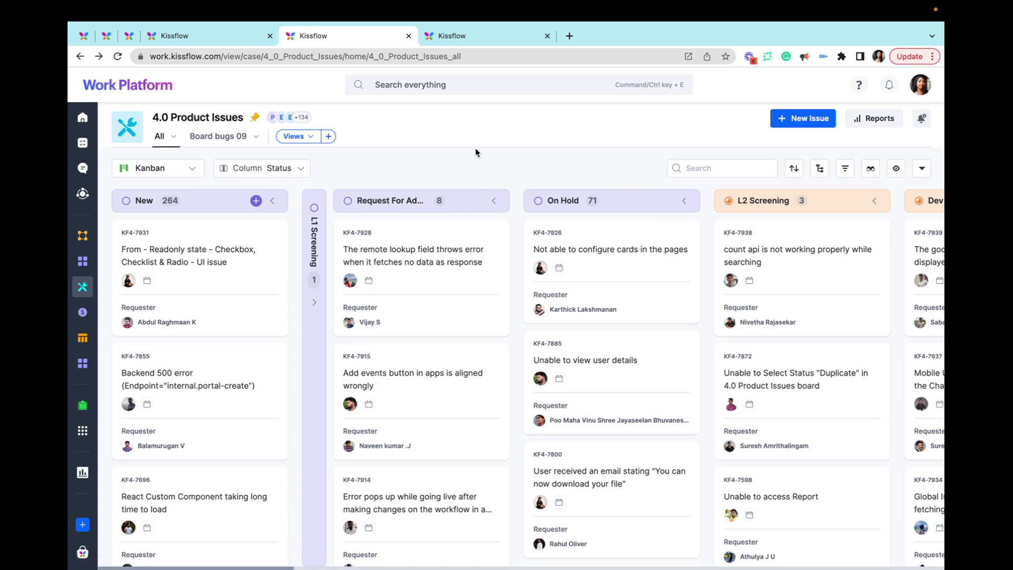
left_click(186, 169)
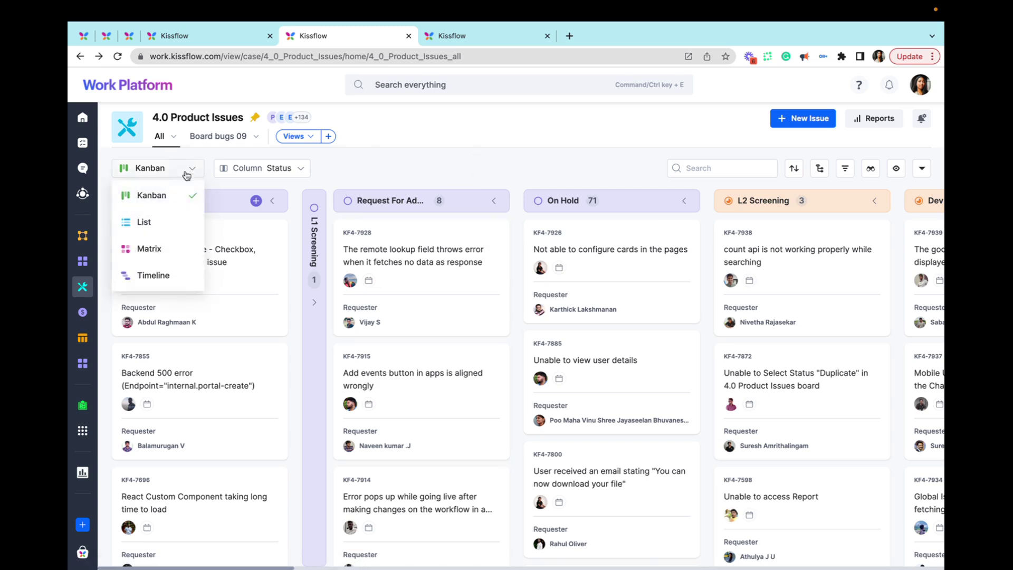
left_click(180, 226)
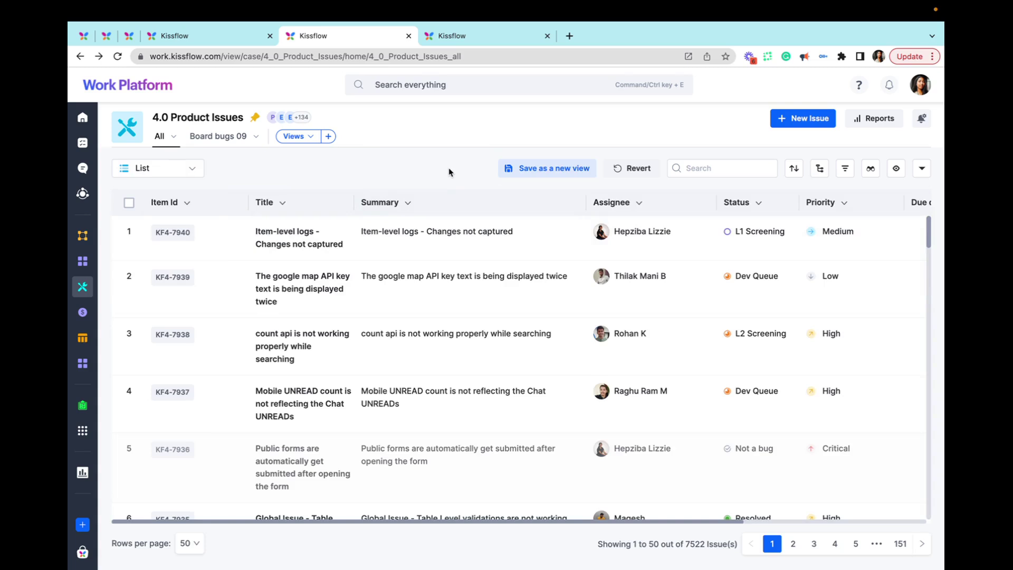
scroll(369, 263, "down", 3)
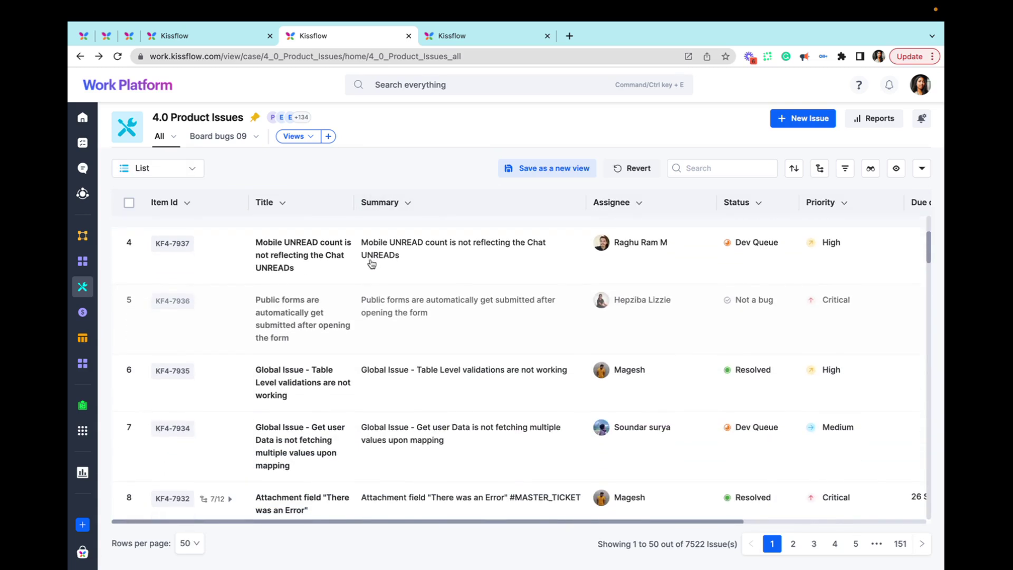
scroll(372, 264, "up", 3)
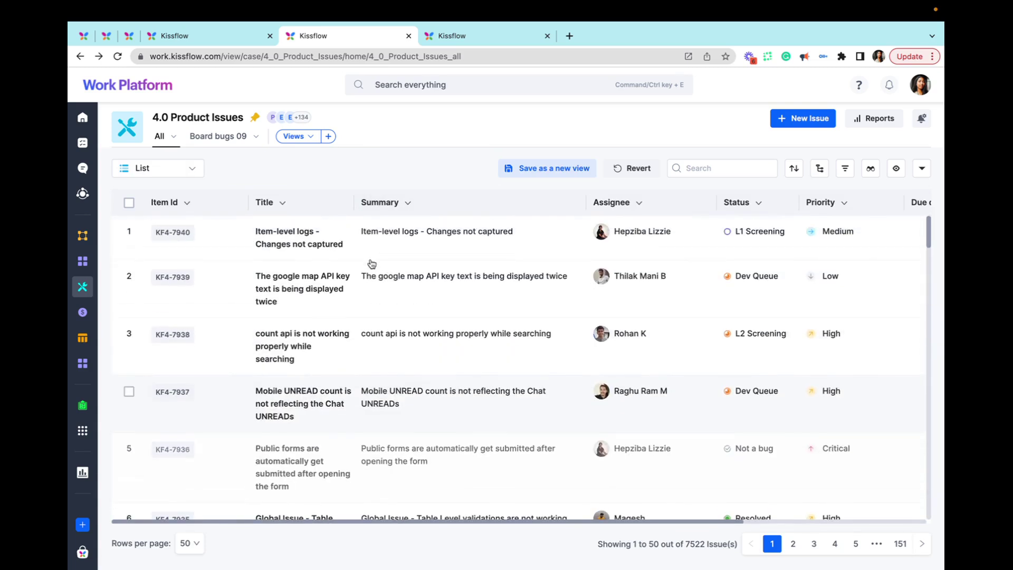
- Return the 4.0 Product Issues board to Kanban view and look across its status columns
left_click(157, 177)
left_click(143, 195)
left_click(406, 160)
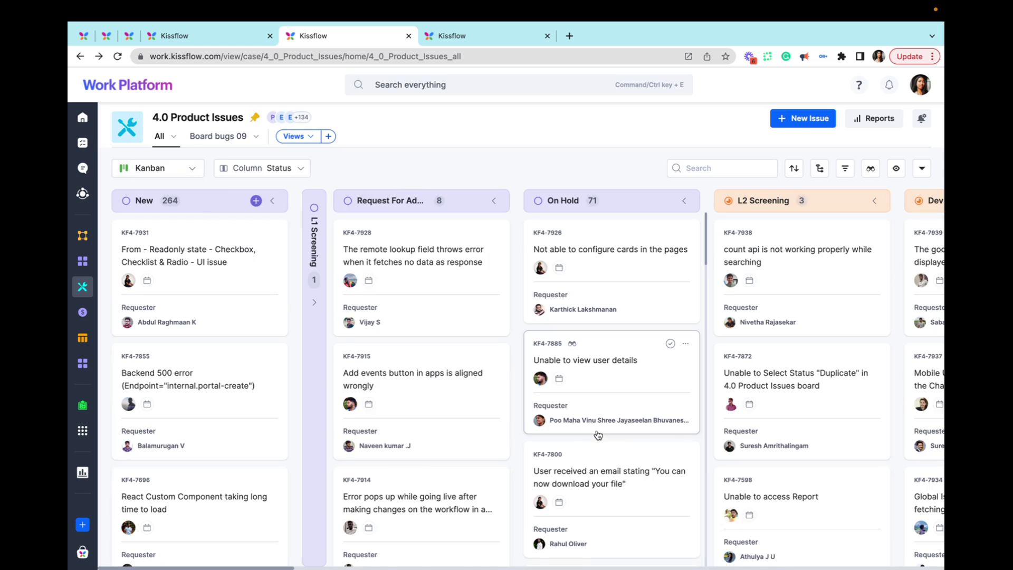
scroll(598, 435, "right", 3)
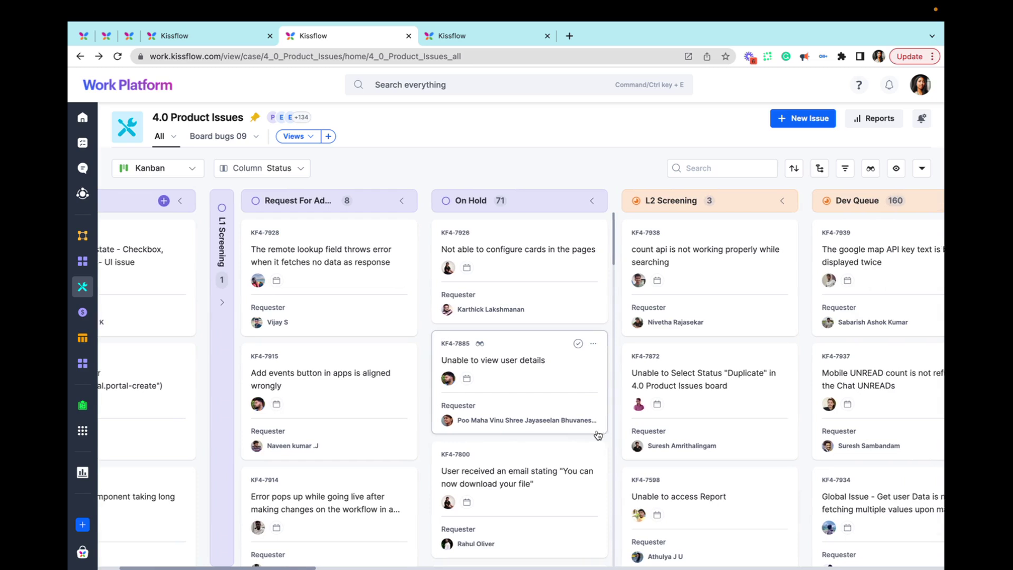
scroll(598, 435, "left", 3)
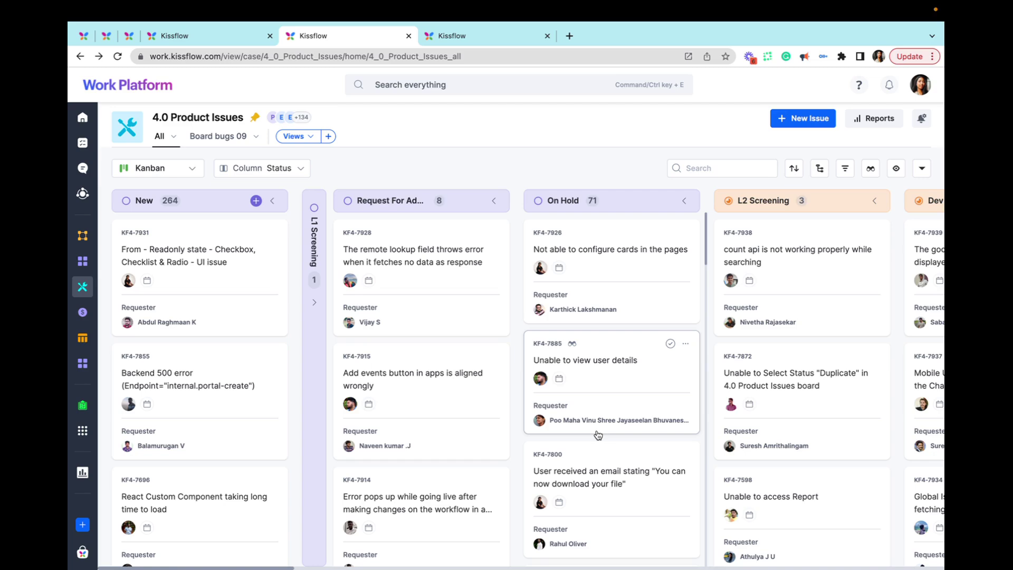
key("ctrl+Left")
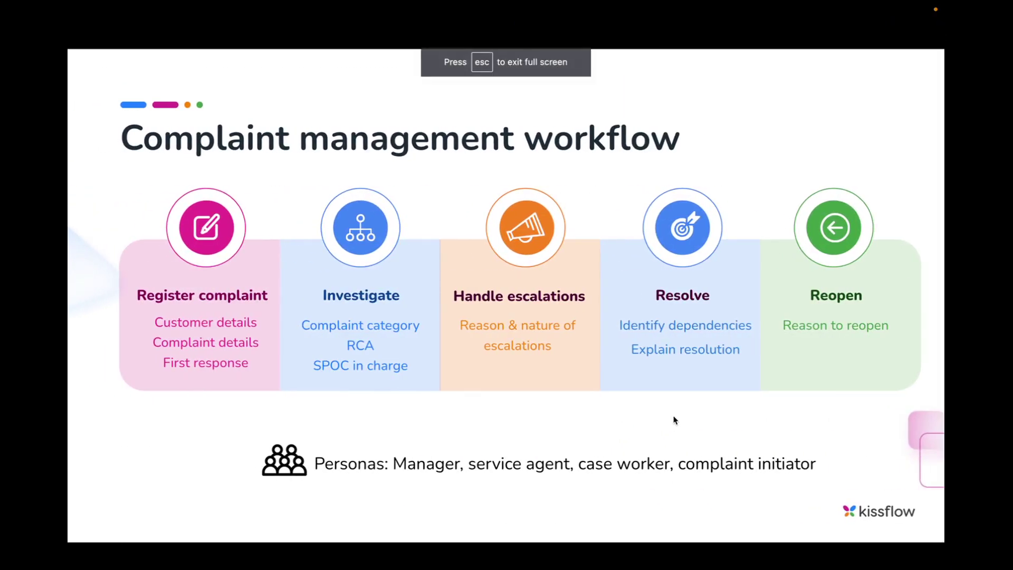
key("Right")
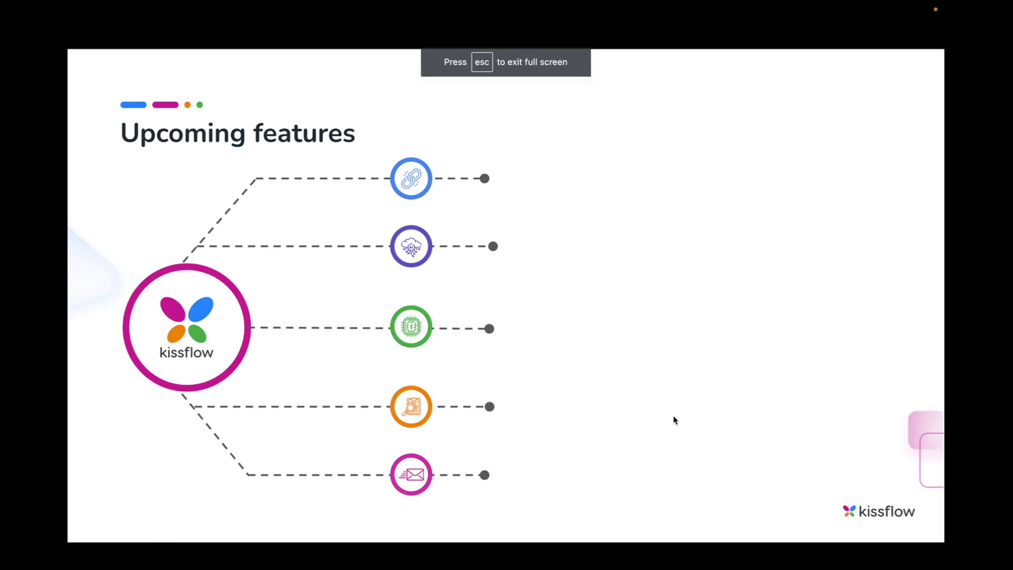